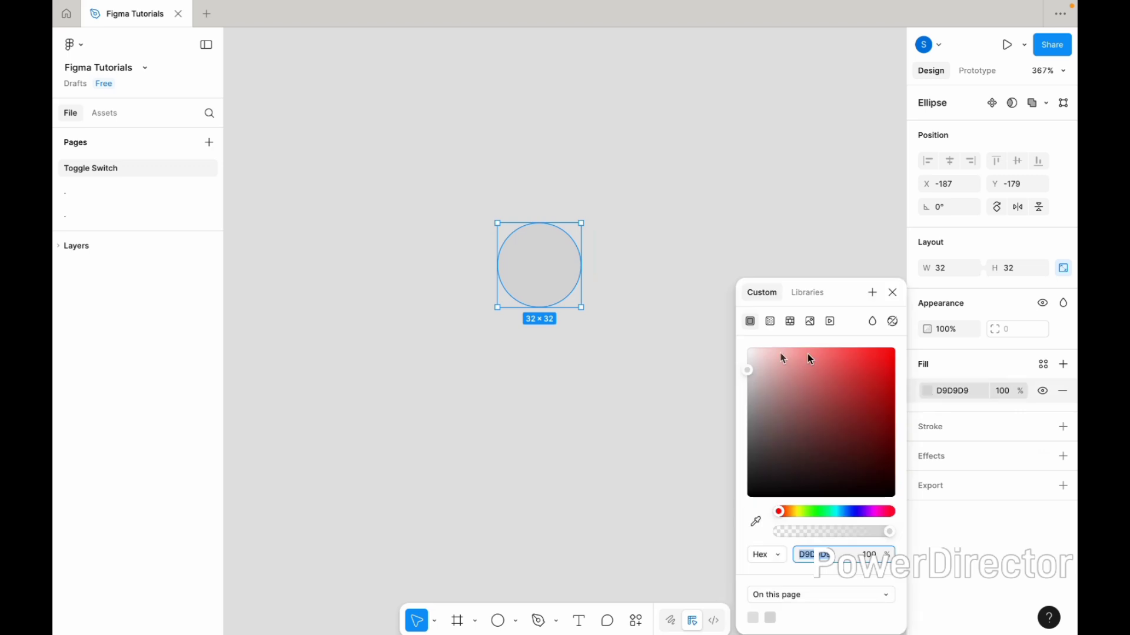
Set the circle's fill color to white FFFFFF
left_click_drag(744, 371, 729, 326)
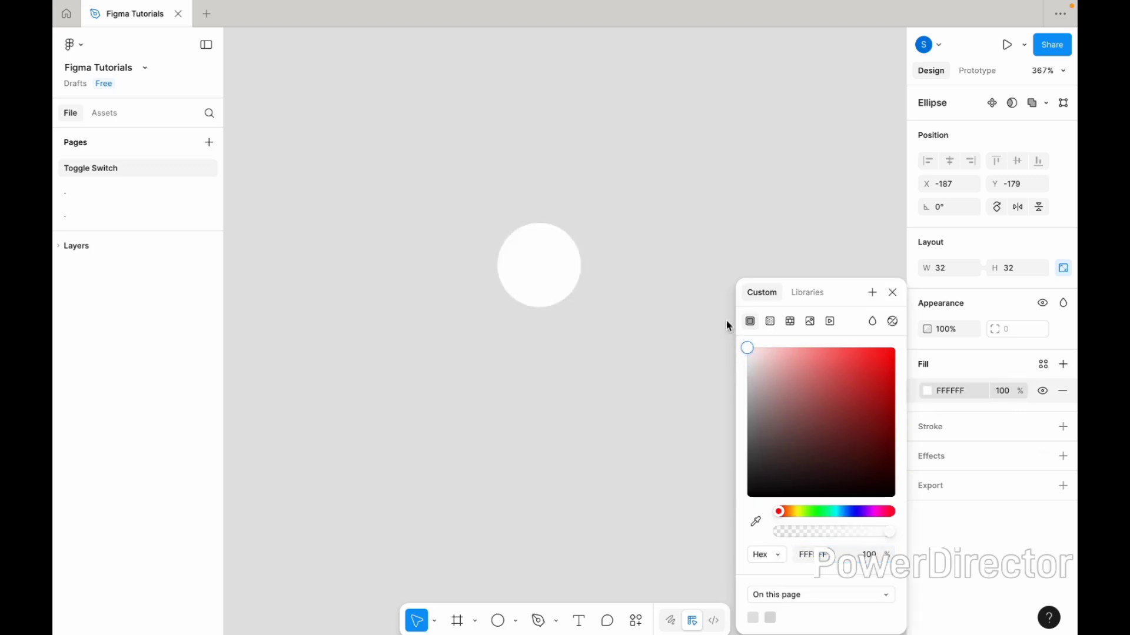
left_click(627, 265)
left_click(566, 264)
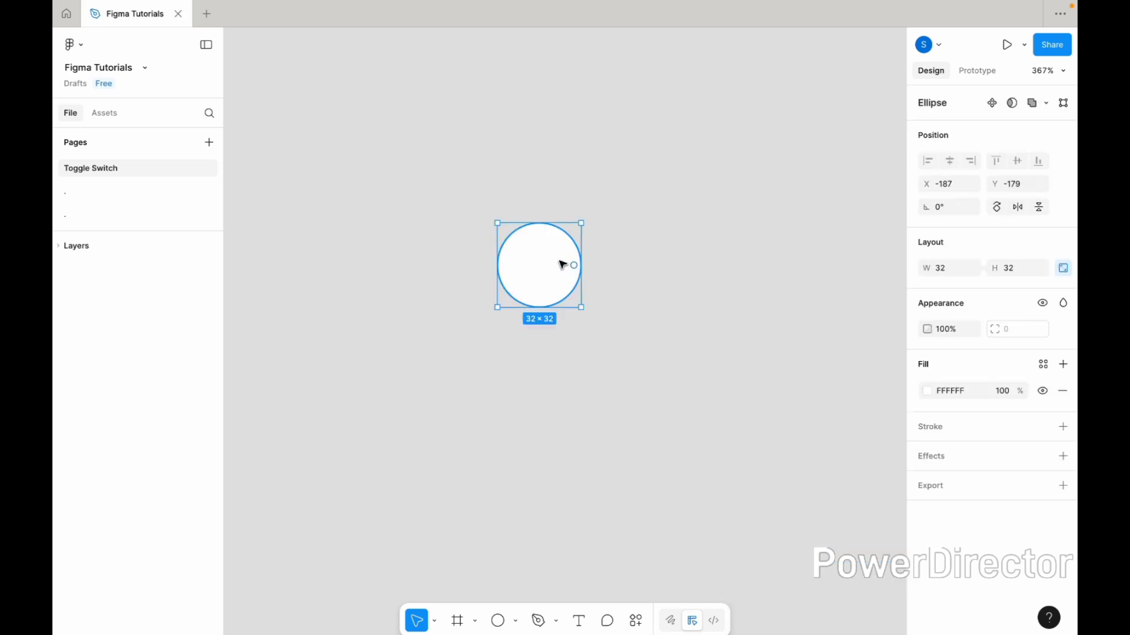
Wrap the circle in a new frame
right_click(560, 263)
left_click(596, 356)
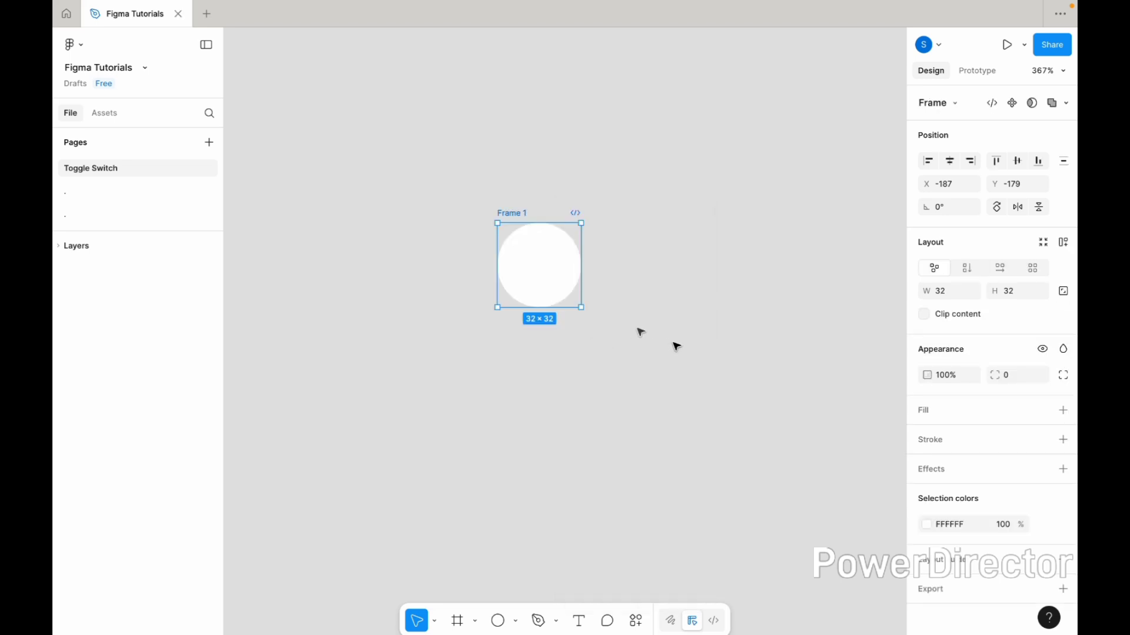
Add auto layout to the frame
right_click(527, 249)
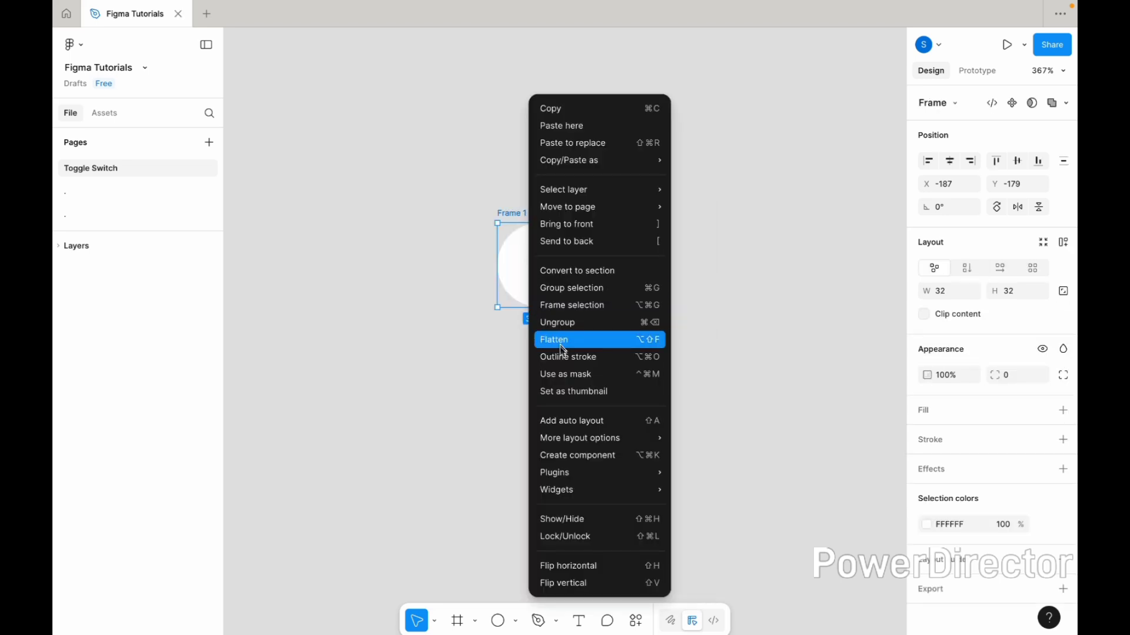
left_click(577, 422)
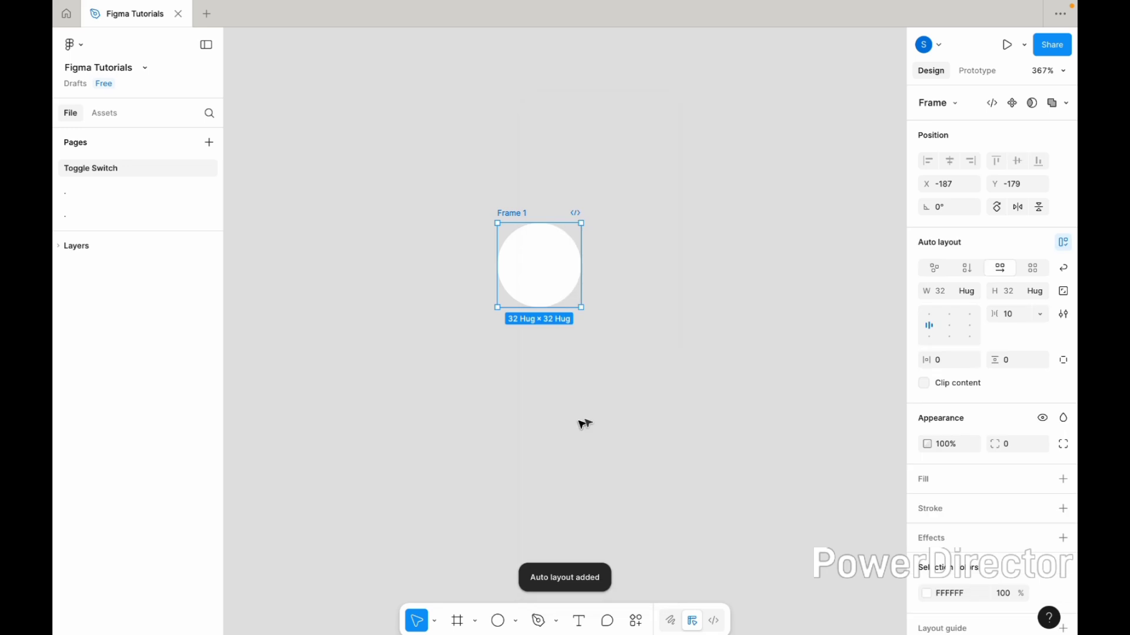
Set the frame's horizontal and vertical padding to 6
left_click(942, 363)
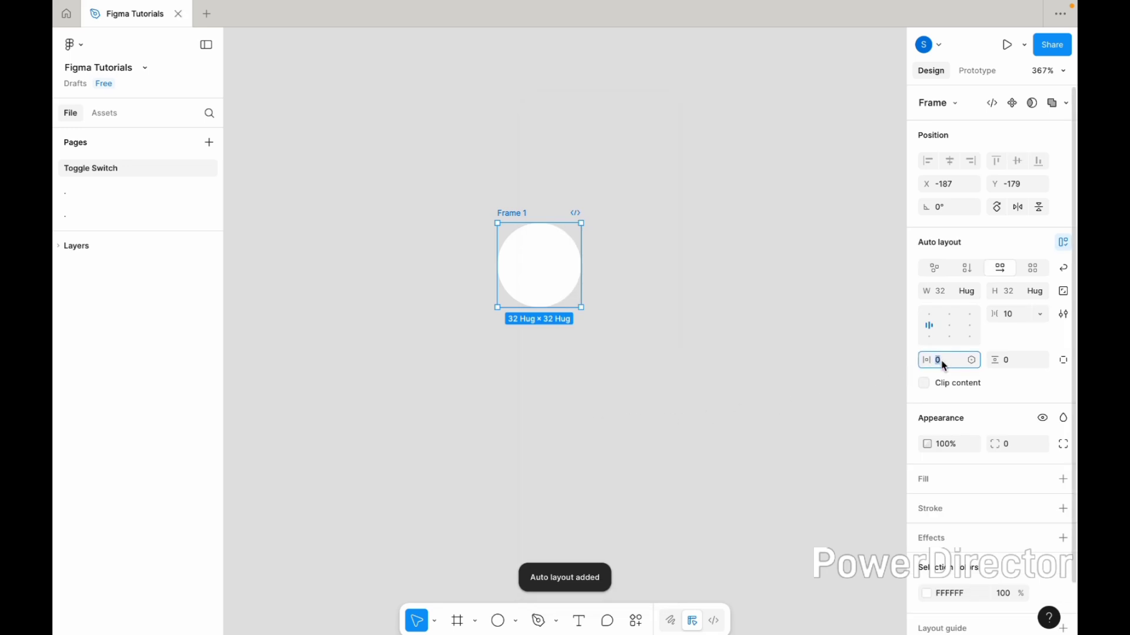
key("Return")
left_click(1008, 363)
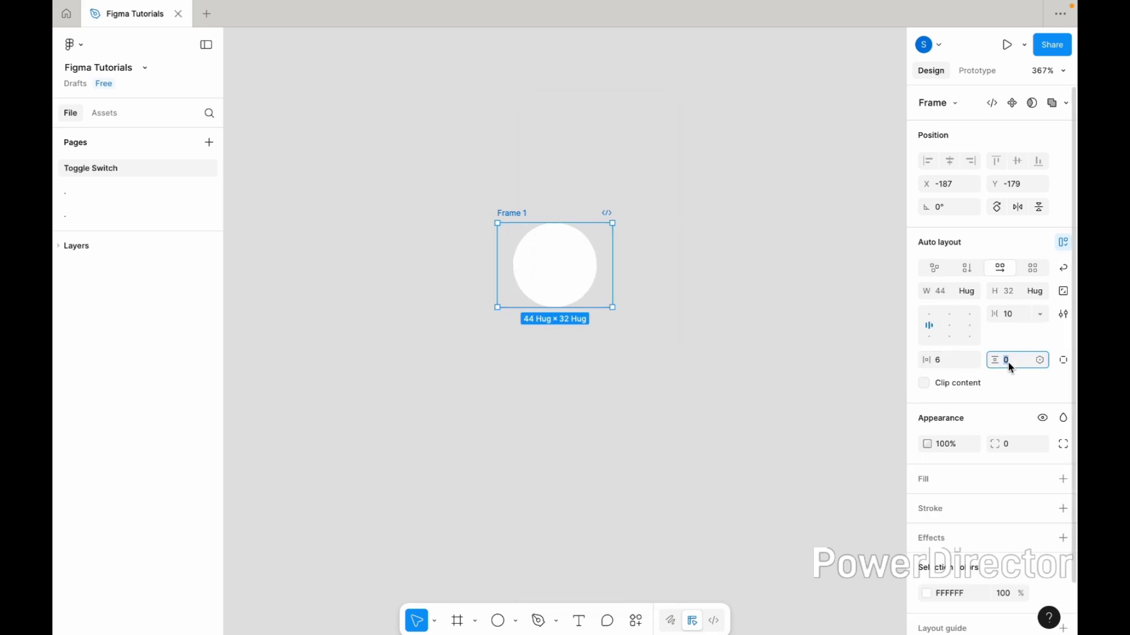
type("6")
key("Return")
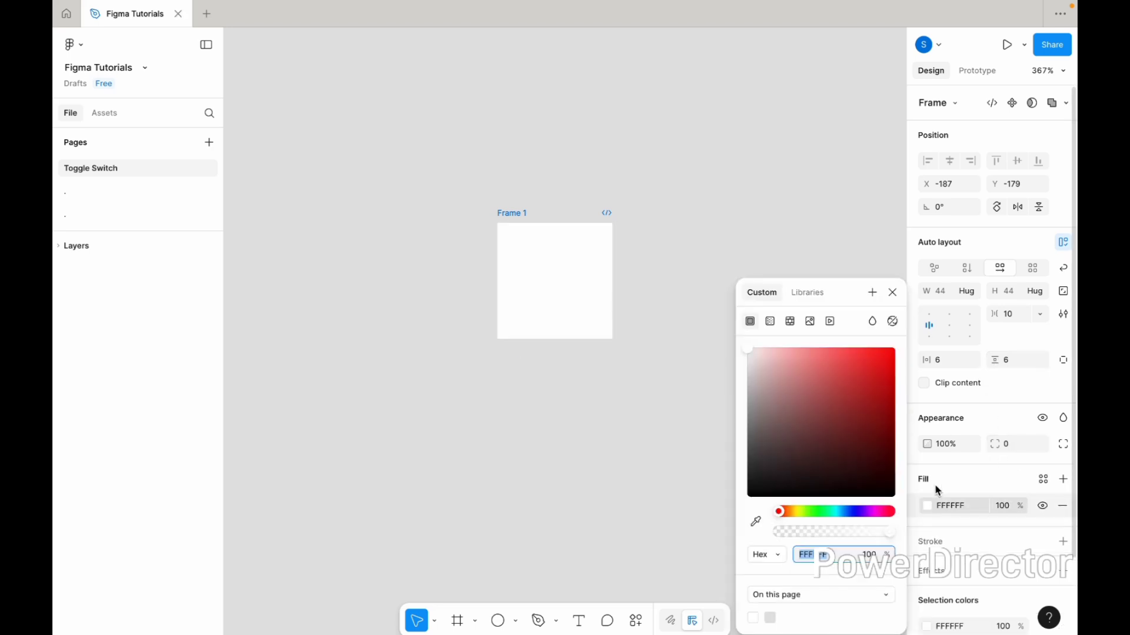
Add a fill to the frame and set it to light grey ECECEC
left_click(934, 484)
left_click(746, 351)
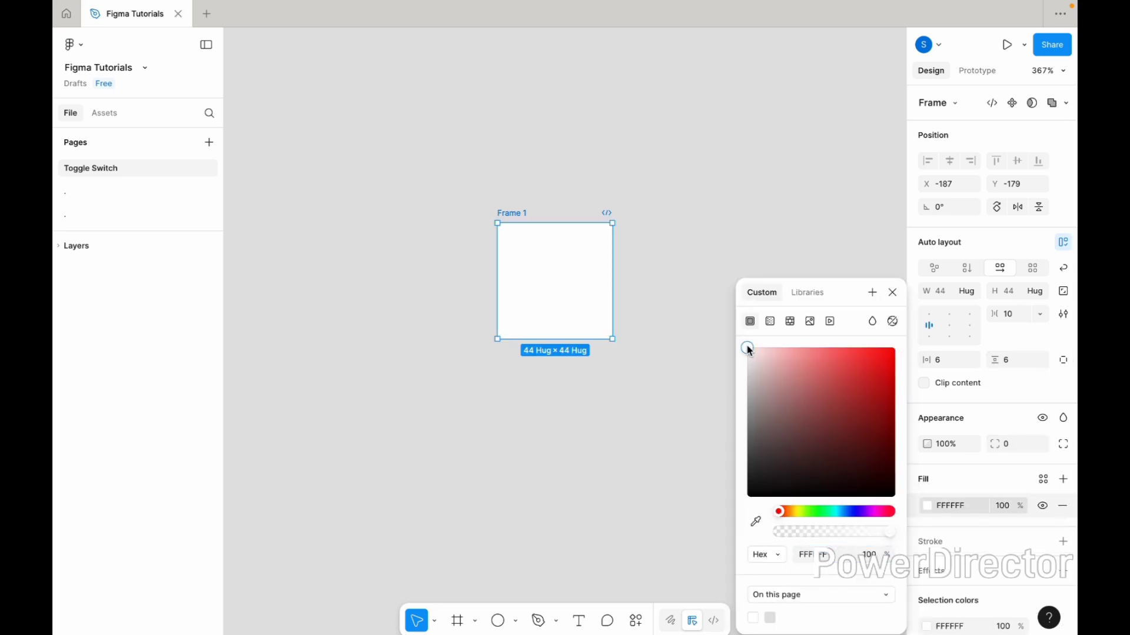
left_click_drag(746, 357, 746, 361)
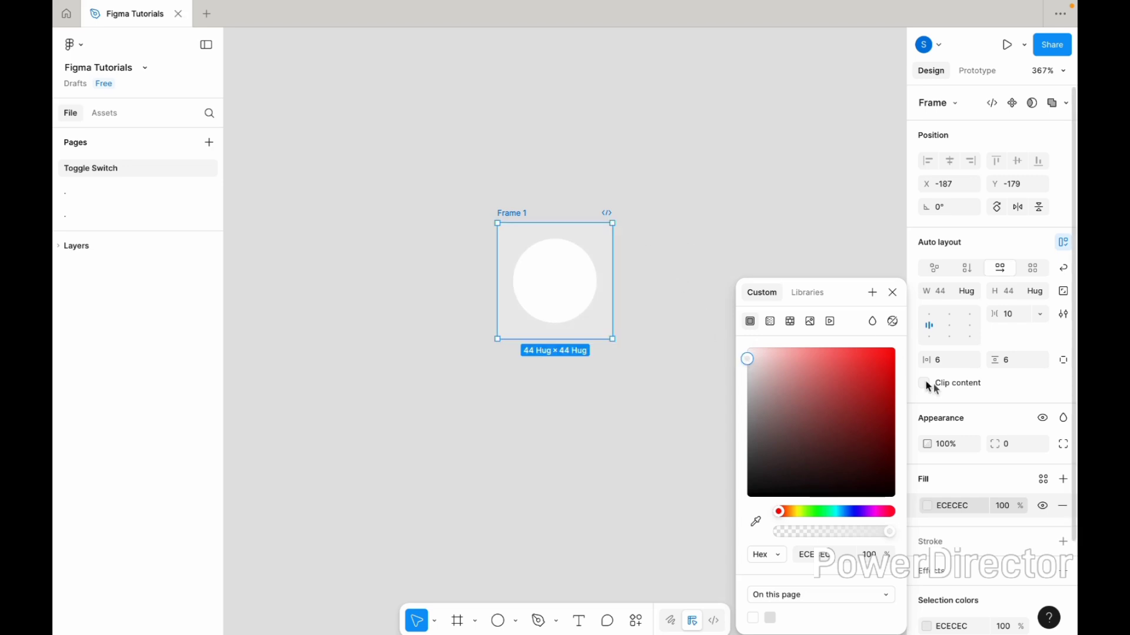
left_click(791, 252)
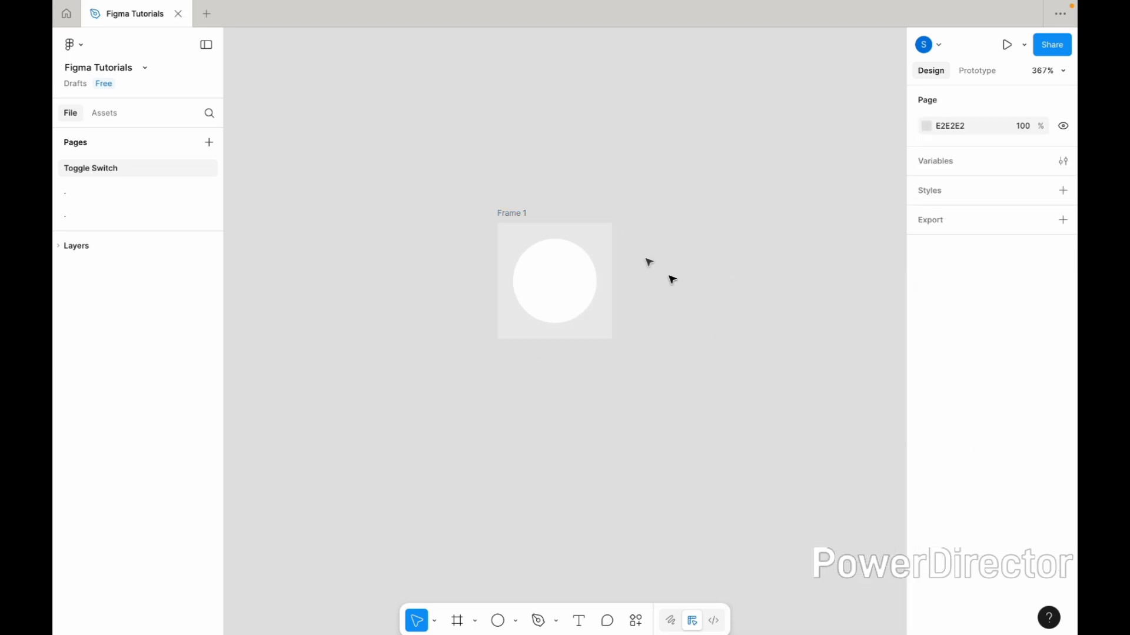
Set the frame's corner radius to 100
left_click(527, 218)
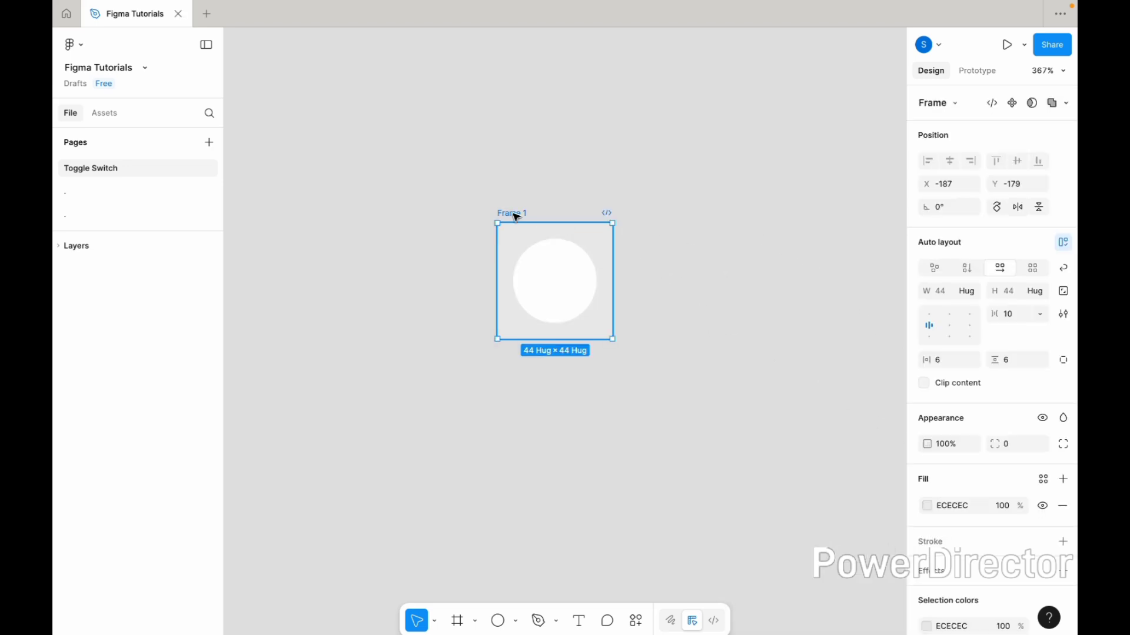
left_click(1007, 442)
type("100")
key("Return")
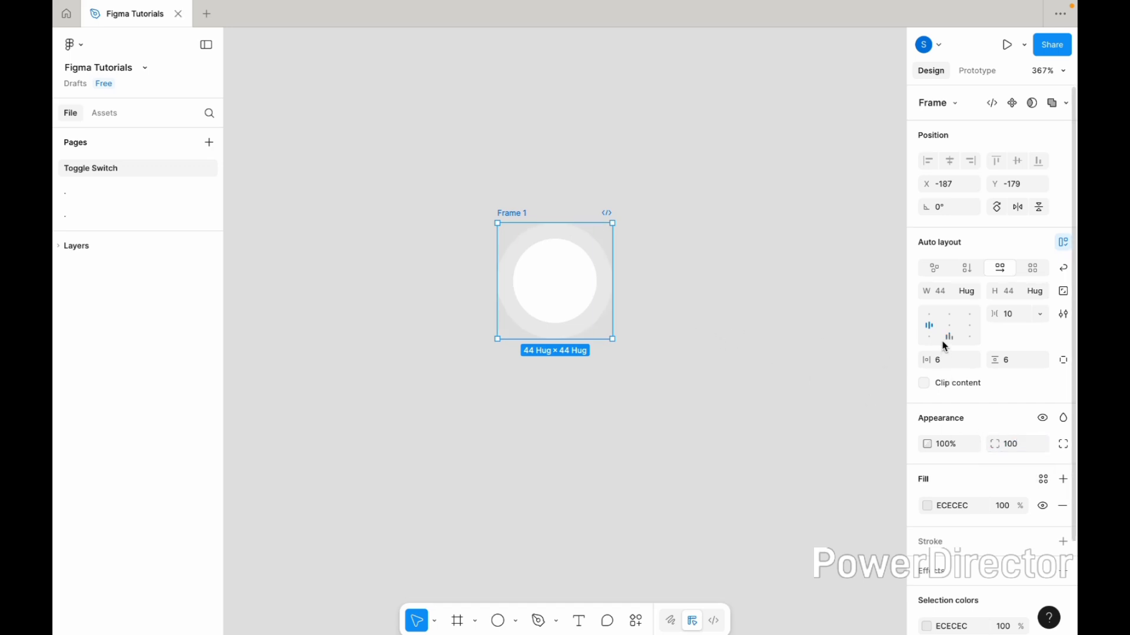
Set the frame's width to 88
left_click(942, 294)
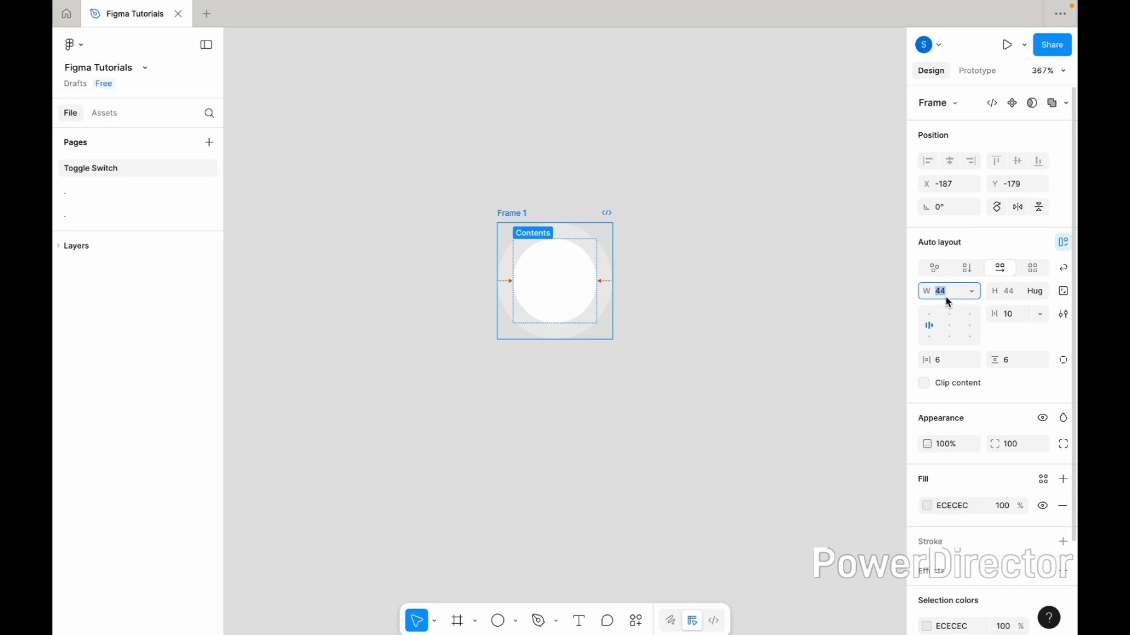
type("88")
key("Return")
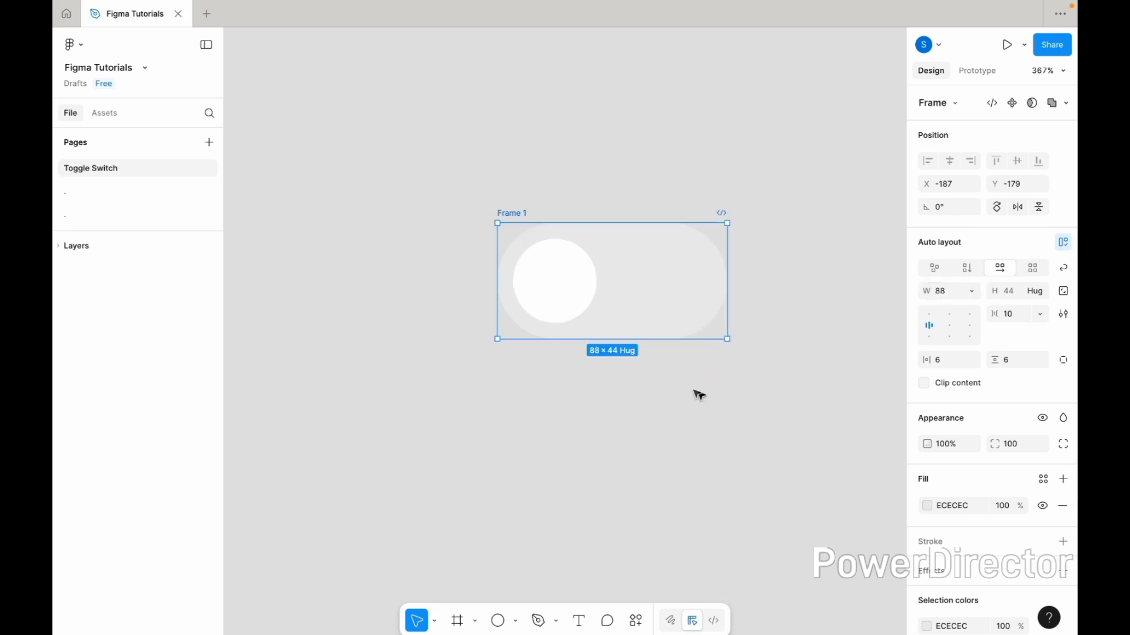
Rename the frame to Toggle Switch
double_click(519, 215)
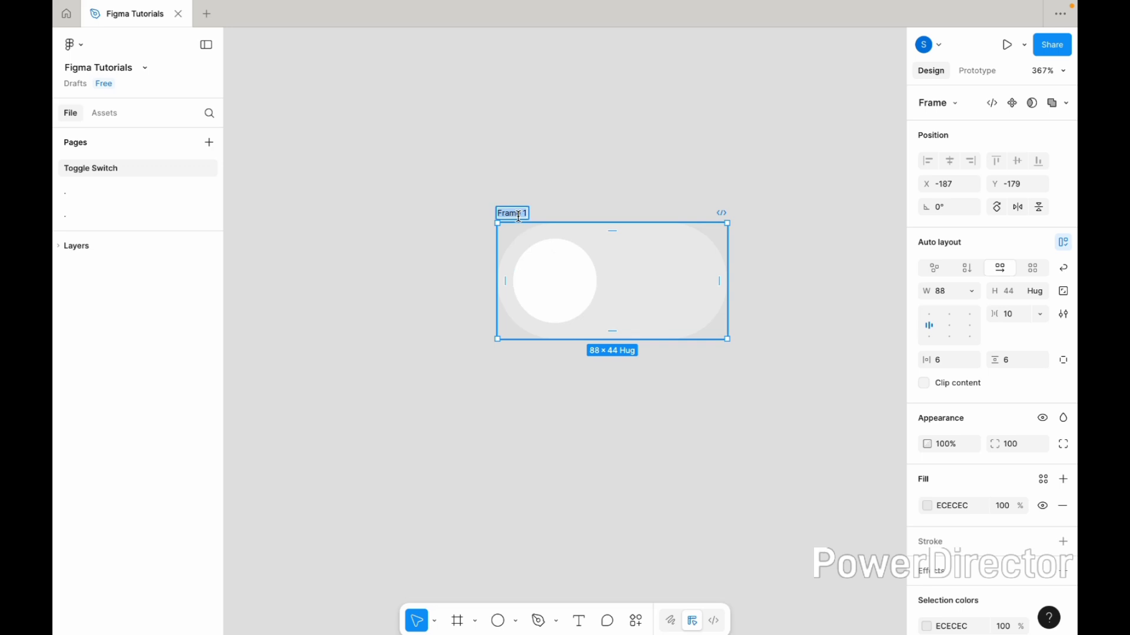
type("Togg")
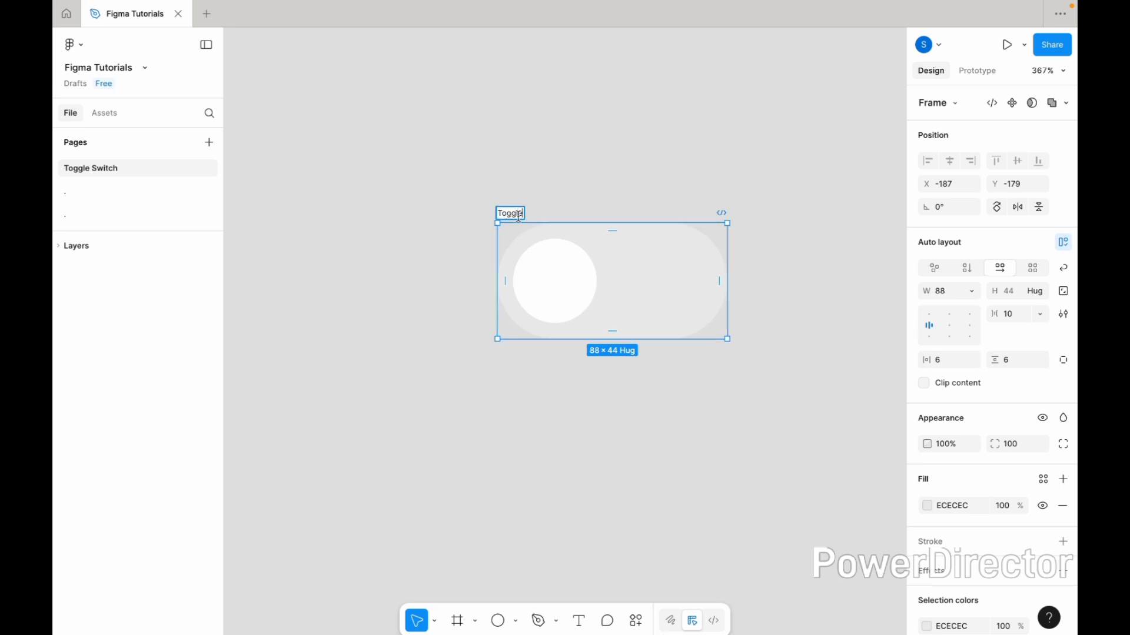
type("le")
key("Caps_Lock")
type("Switch")
left_click(589, 426)
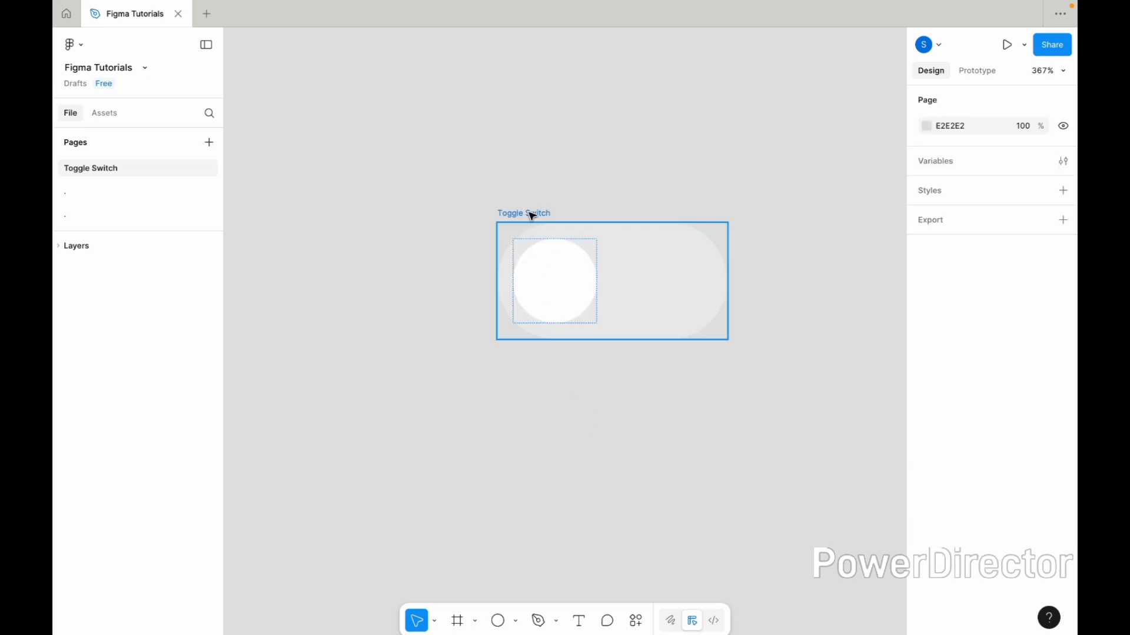
Add a drop shadow to the circle with Y offset 2 and blur 16
left_click(555, 285)
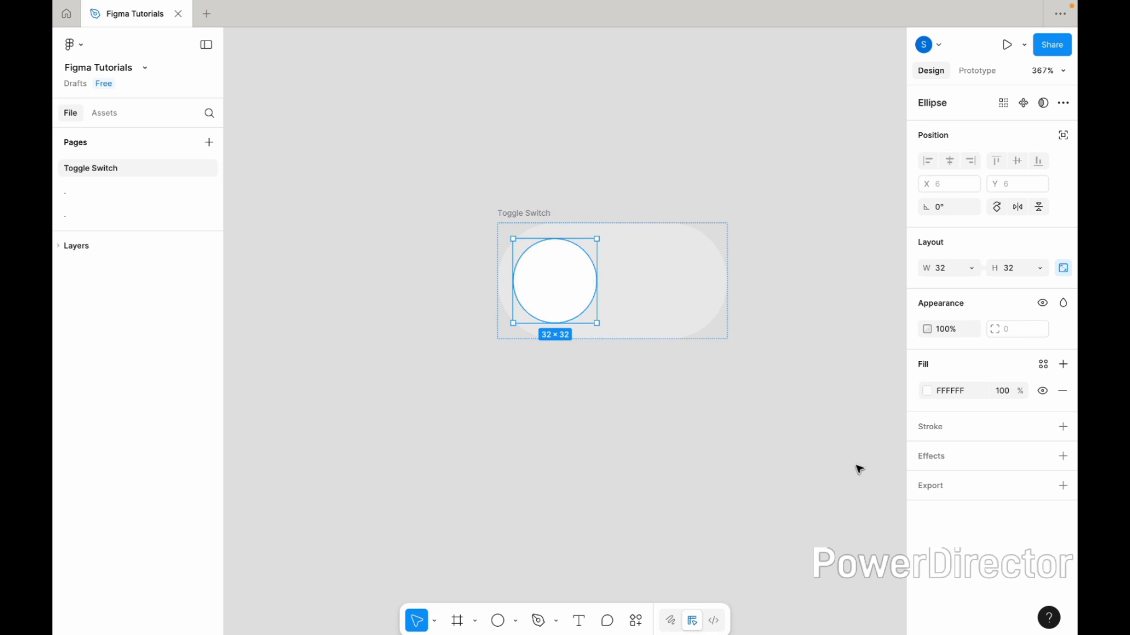
left_click(930, 459)
left_click(822, 548)
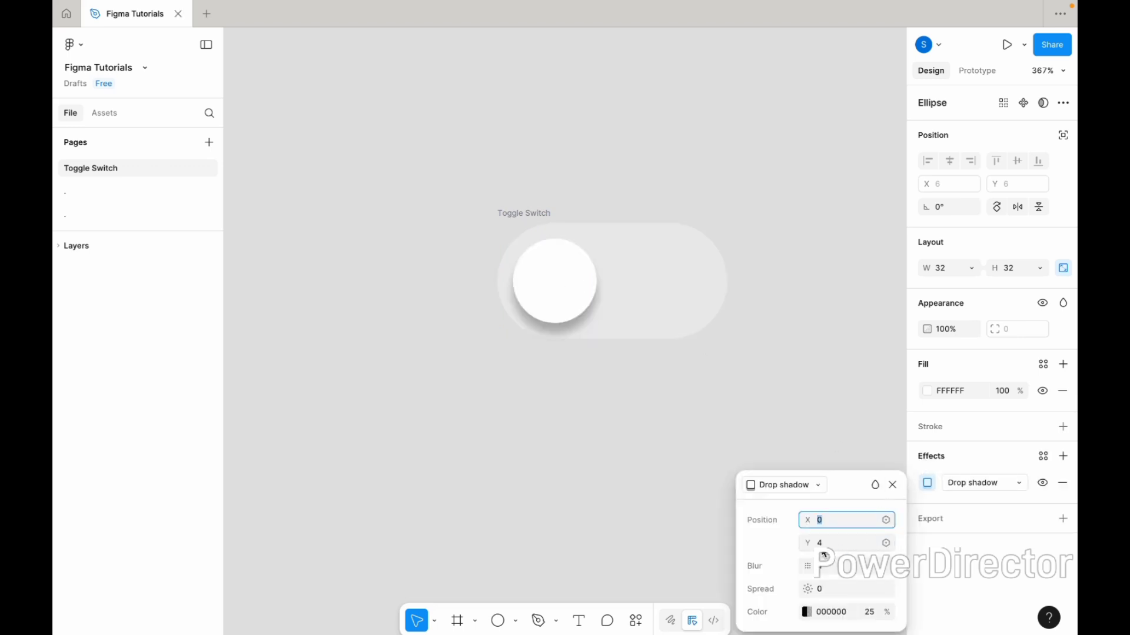
left_click(824, 565)
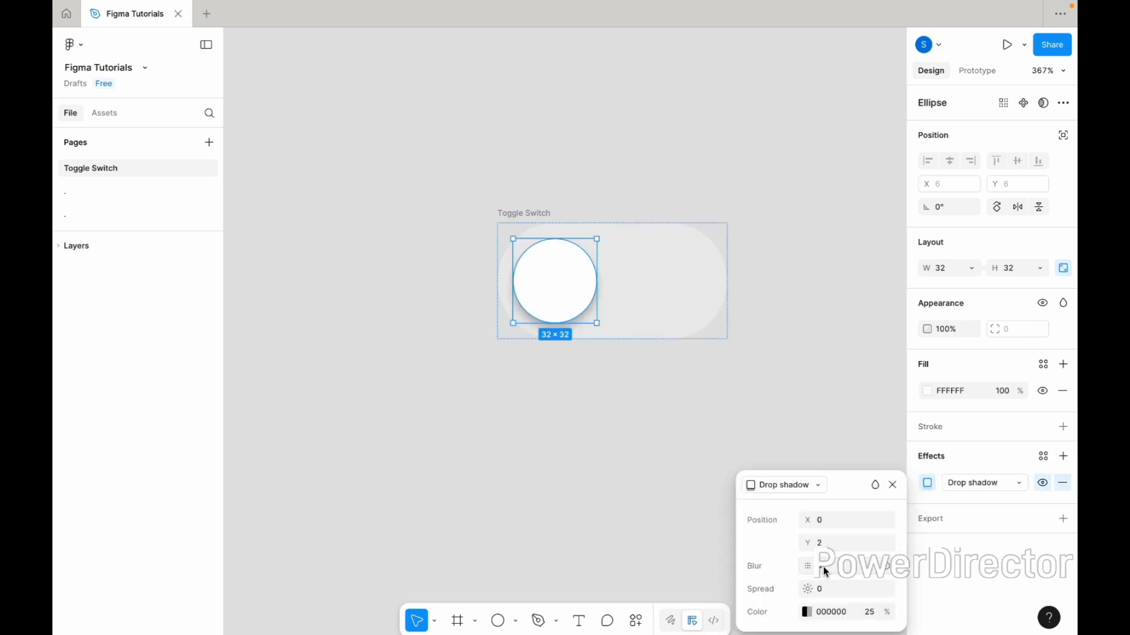
type("16")
key("Return")
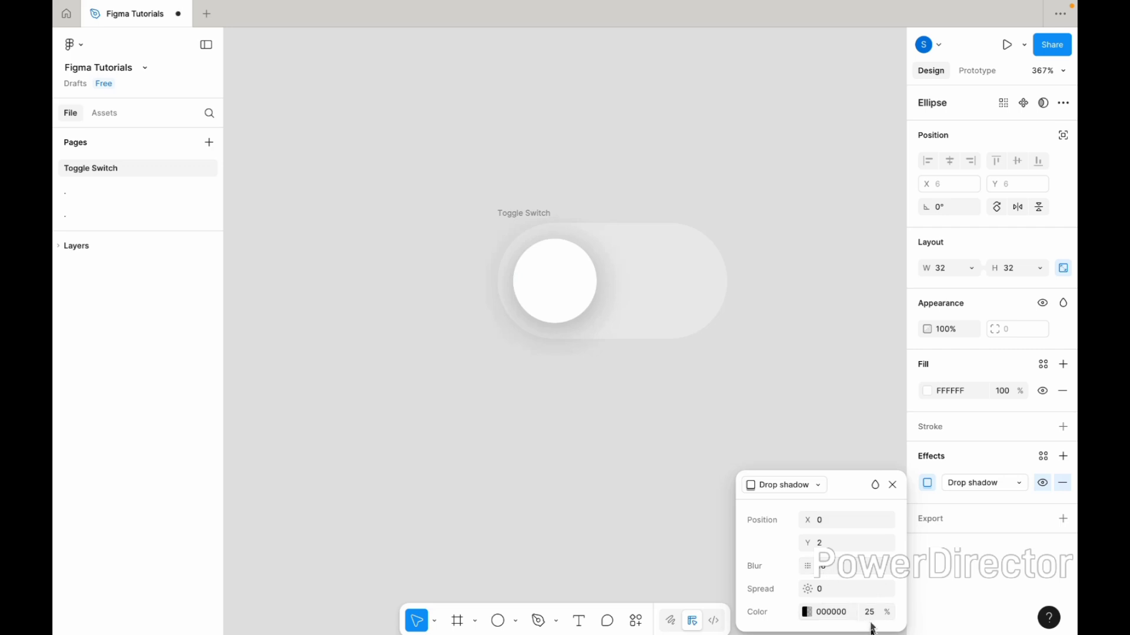
Set the drop shadow's opacity to 12%
left_click(870, 613)
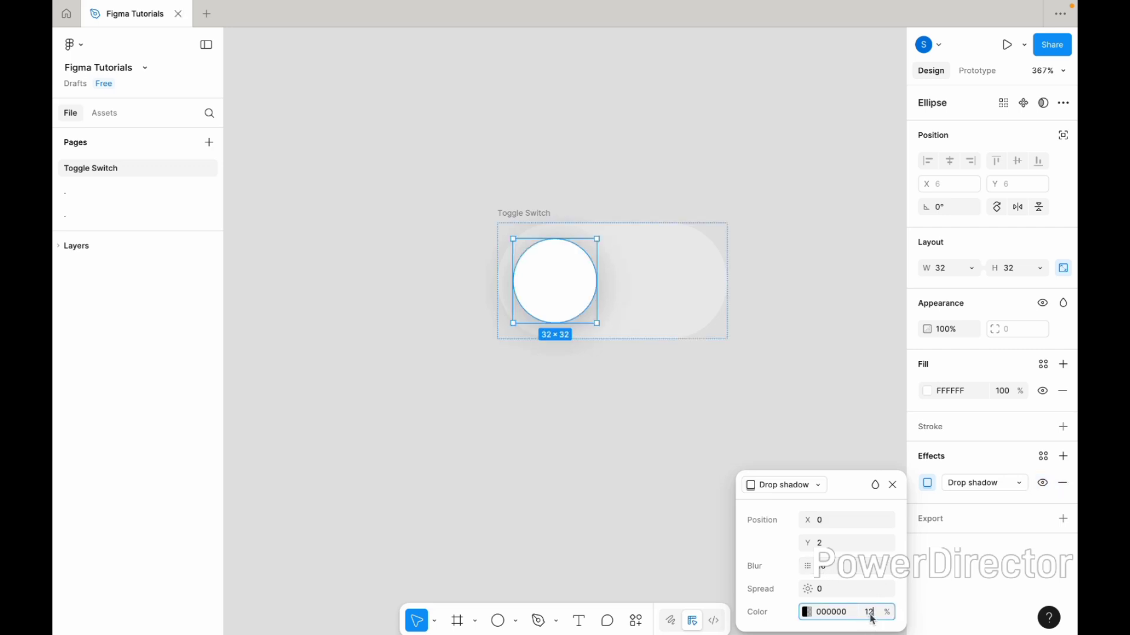
key("Return")
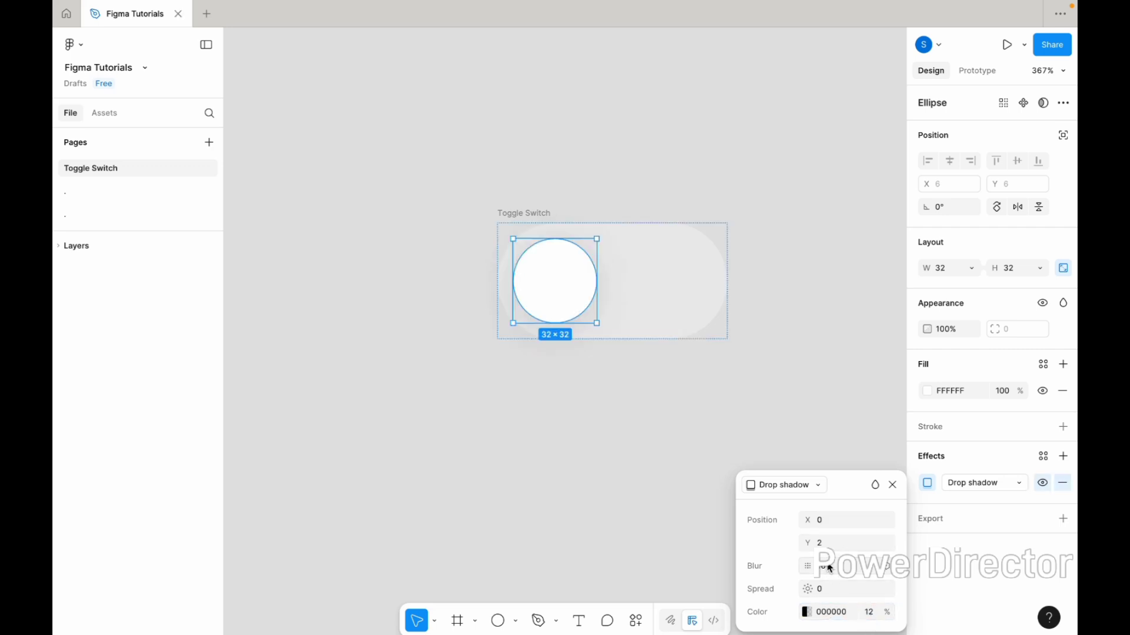
Change the drop shadow's blur to 12
left_click(828, 566)
type("12")
key("Return")
left_click(872, 617)
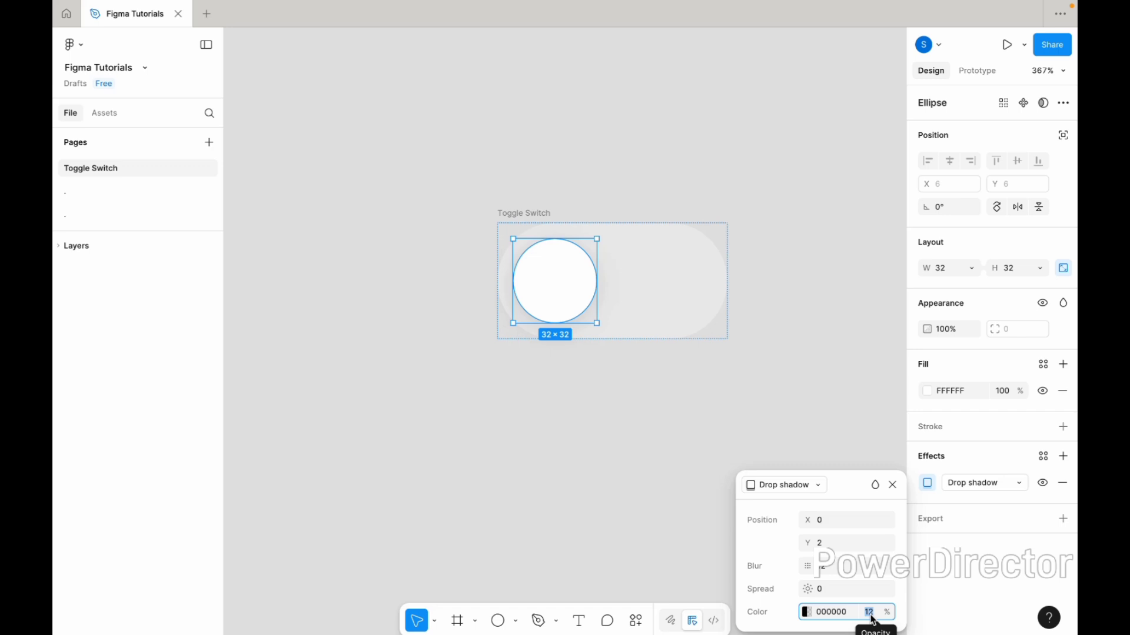
left_click(675, 423)
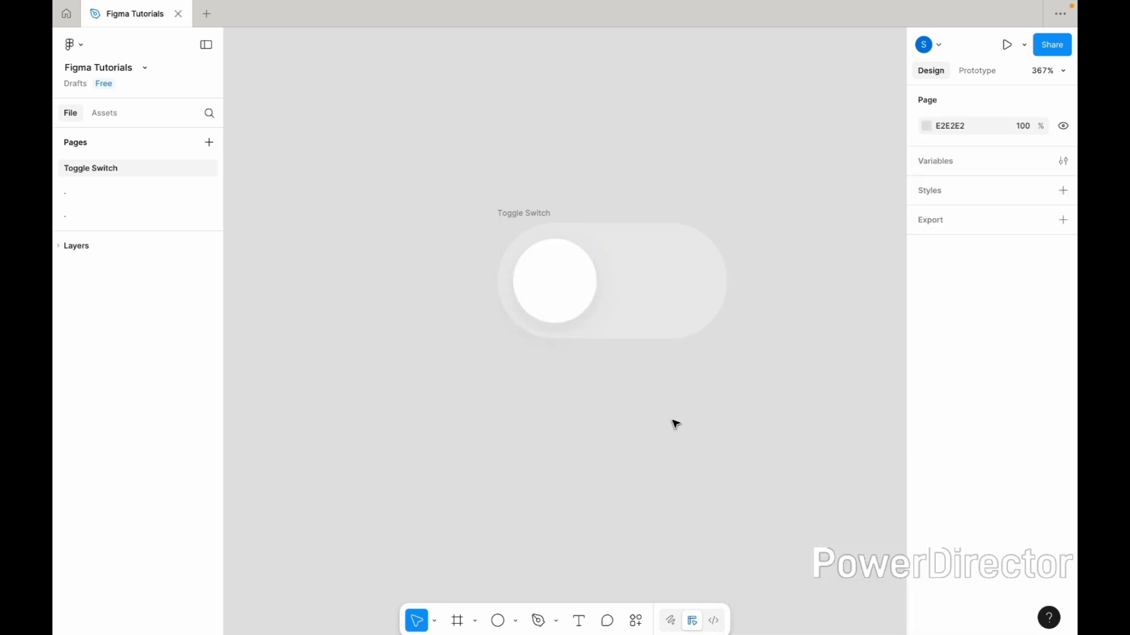
Add a stroke to the Toggle Switch frame in a very light grey F4F4F4
scroll(675, 423, "down", 4)
scroll(674, 423, "up", 3)
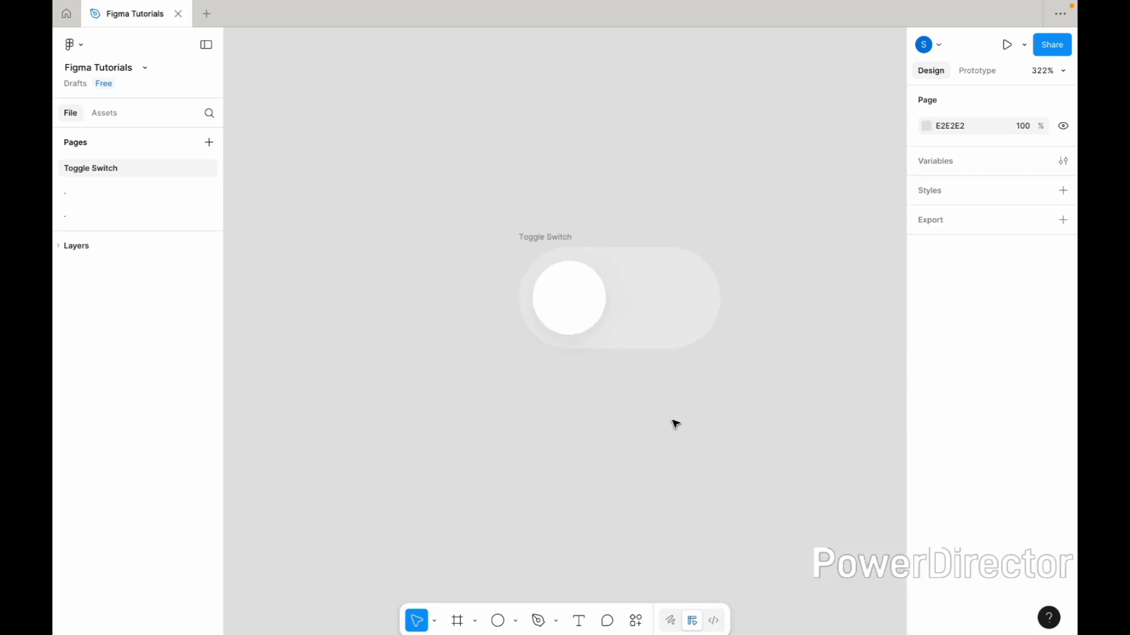
left_click(568, 239)
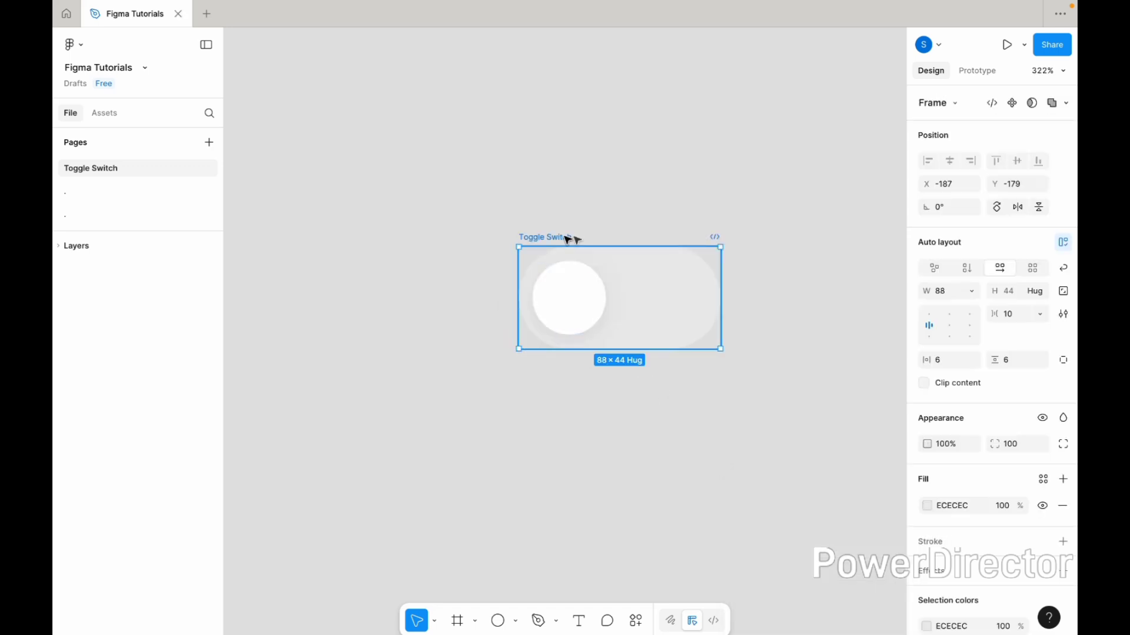
left_click(942, 545)
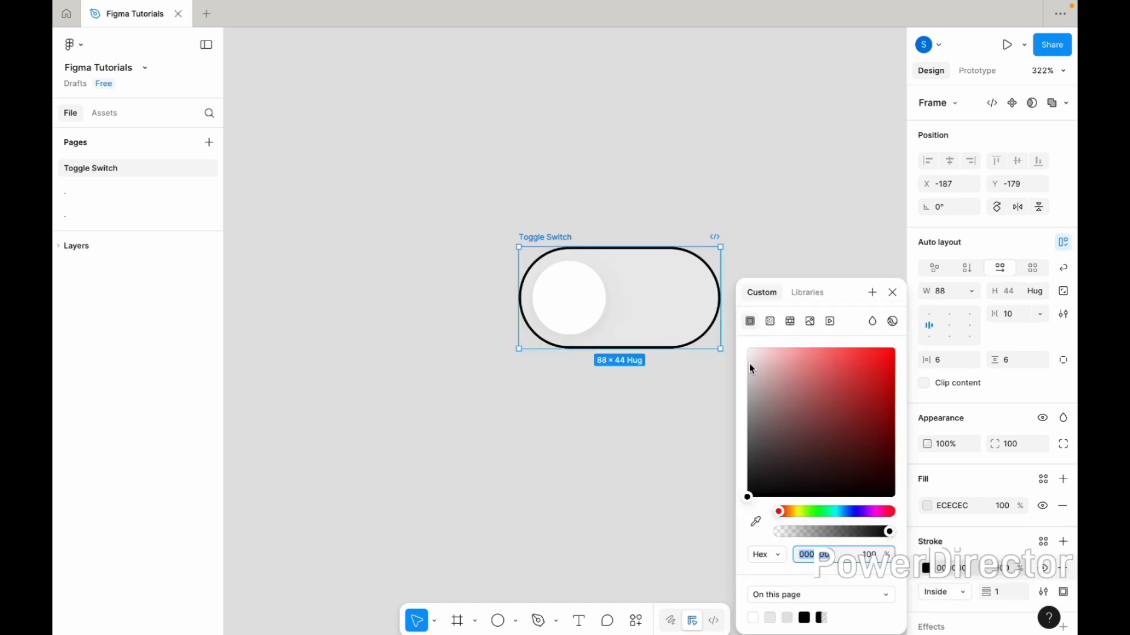
mouse_move(749, 362)
left_mouse_down()
mouse_move(735, 330)
mouse_move(744, 361)
left_mouse_up()
left_click(682, 407)
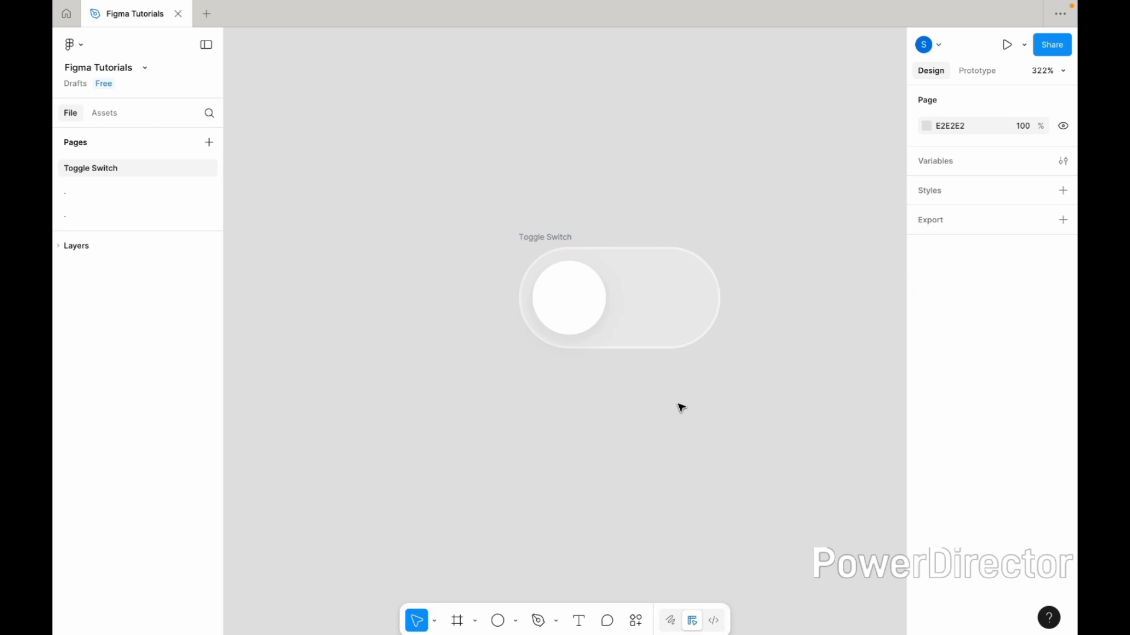
Turn the Toggle Switch frame into a component
scroll(681, 407, "down", 3, "ctrl")
left_click(605, 295)
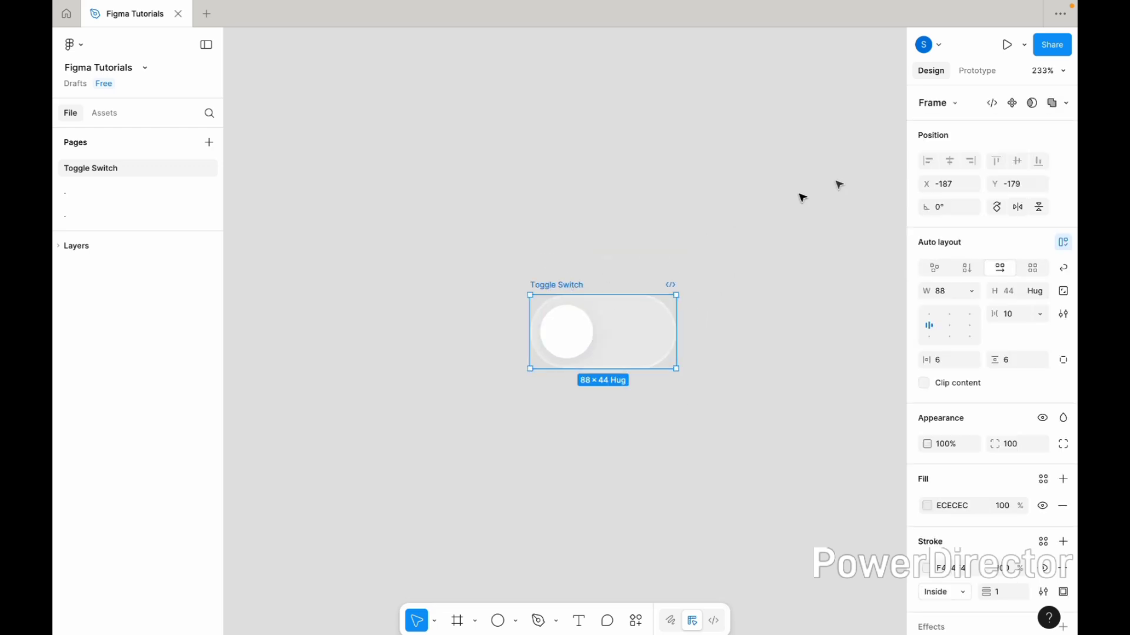
left_click(1012, 105)
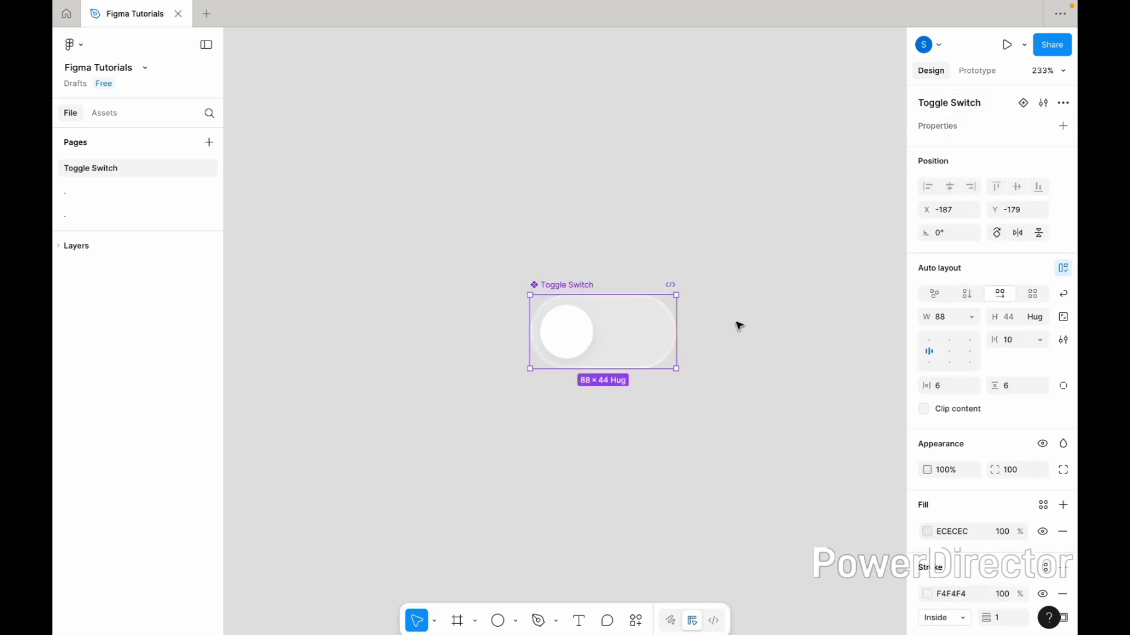
Add a second variant to the Toggle Switch component
left_click(1022, 103)
scroll(823, 277, "up", 5)
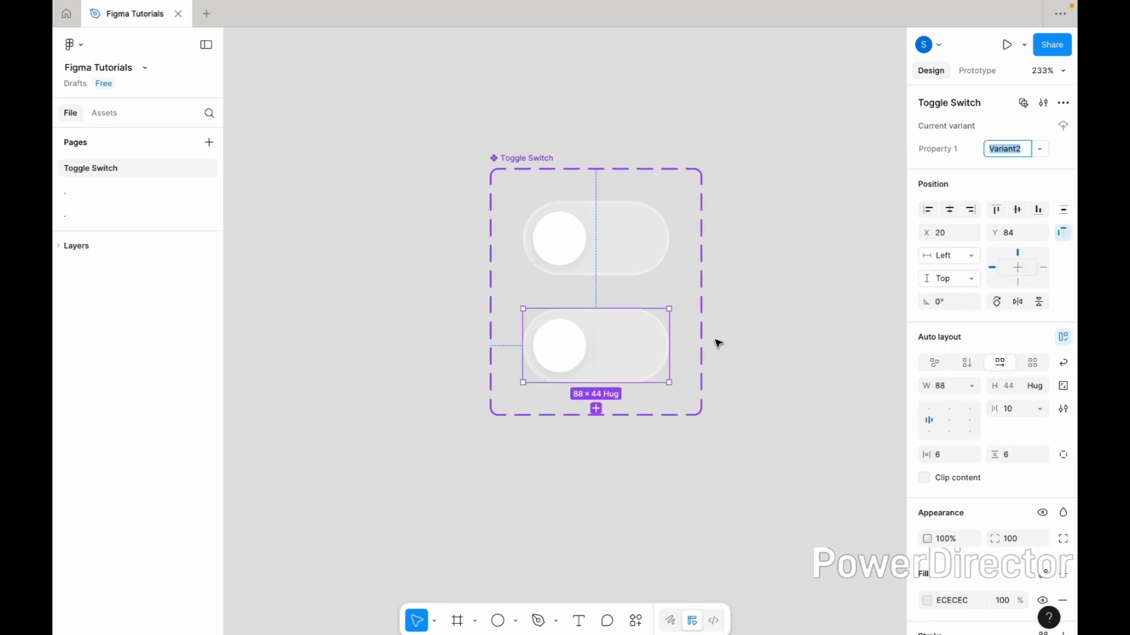
scroll(968, 595, "down", 2)
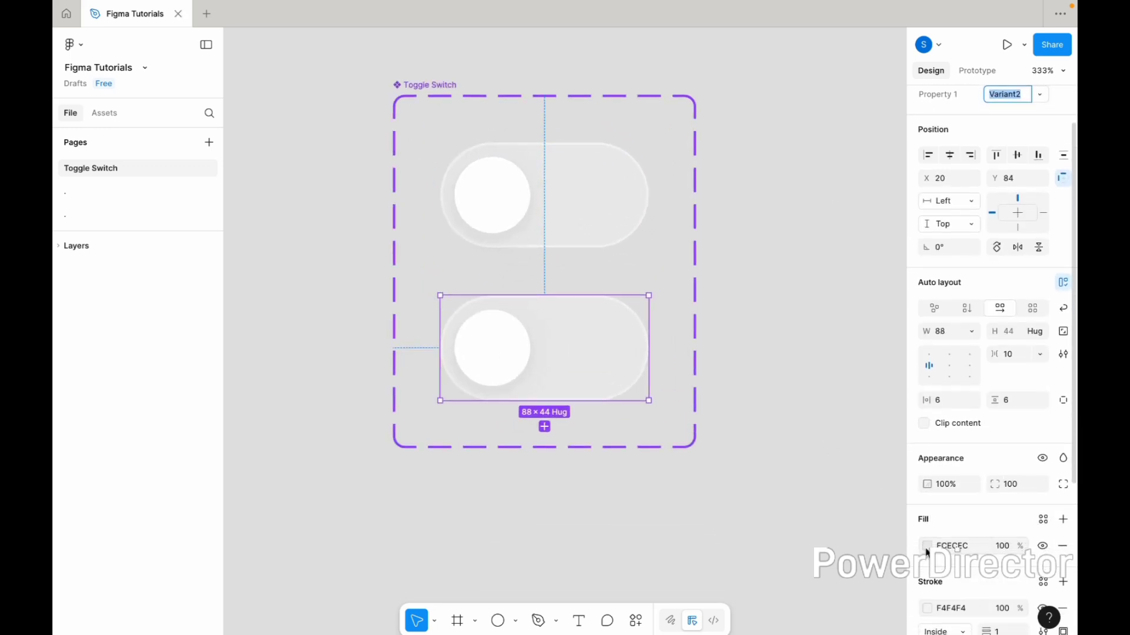
Change the second variant's track fill colour to purple 6D42FB
left_click(926, 547)
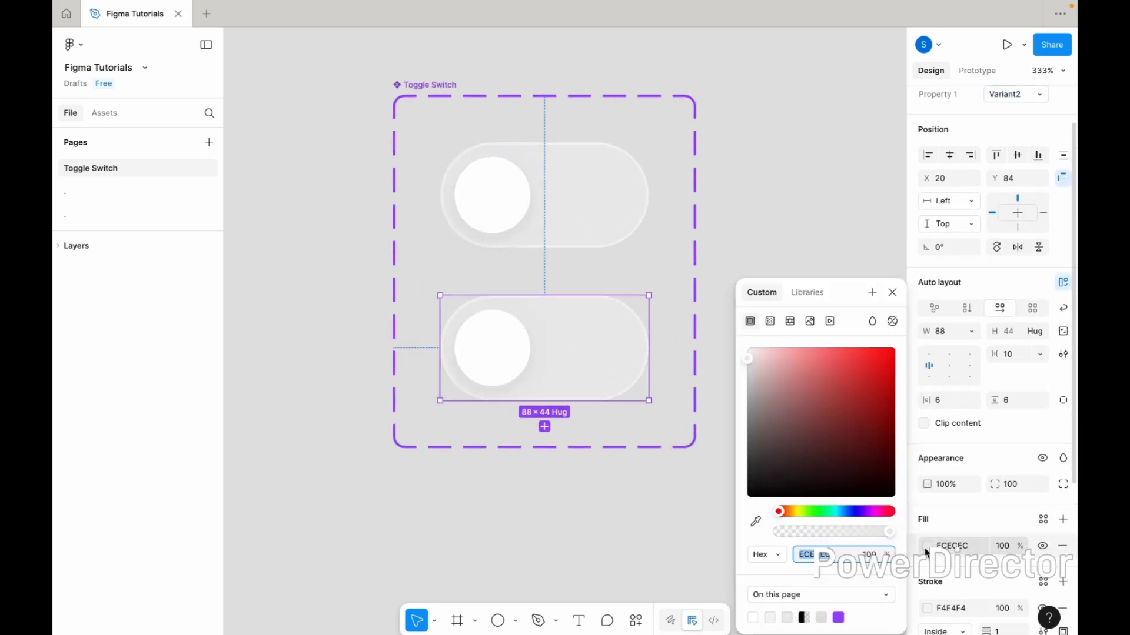
left_click(841, 514)
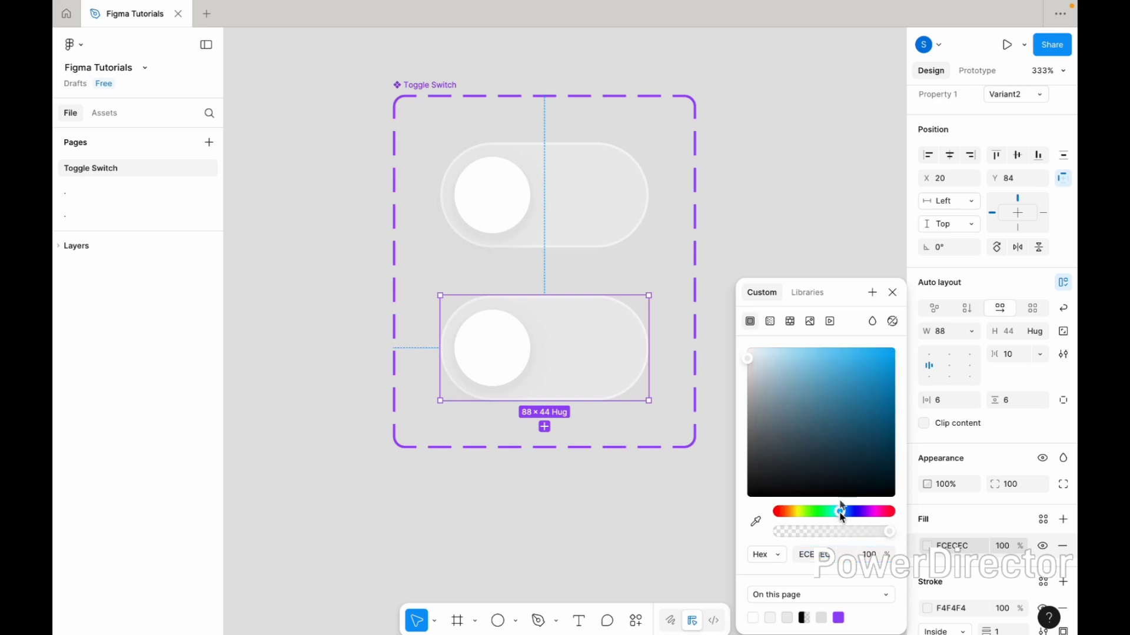
left_click(861, 361)
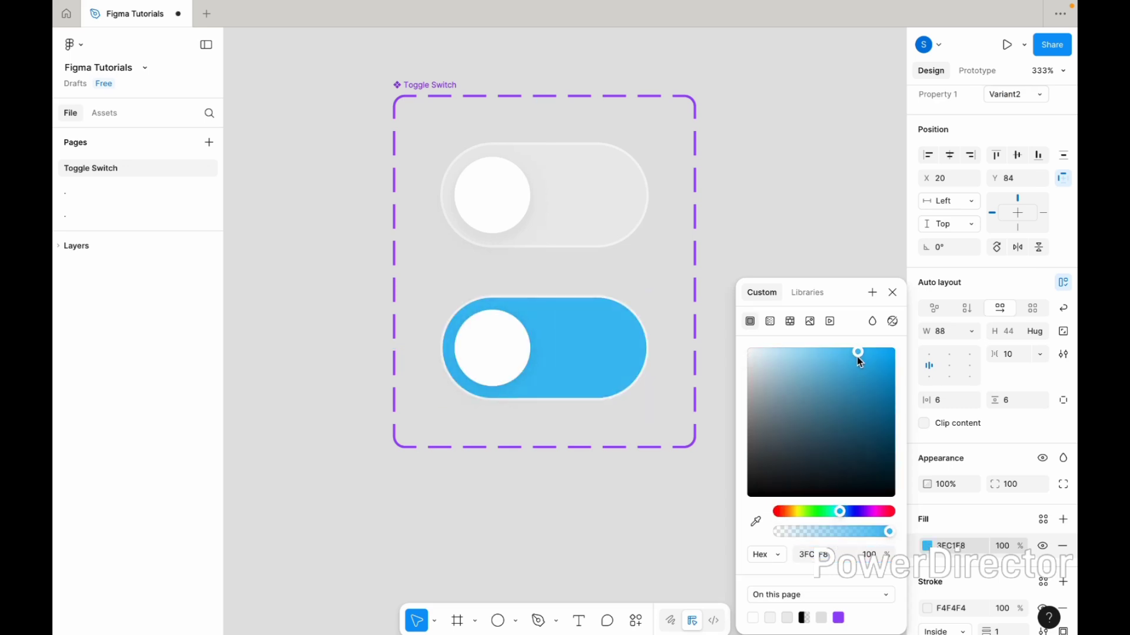
left_click_drag(857, 358, 856, 356)
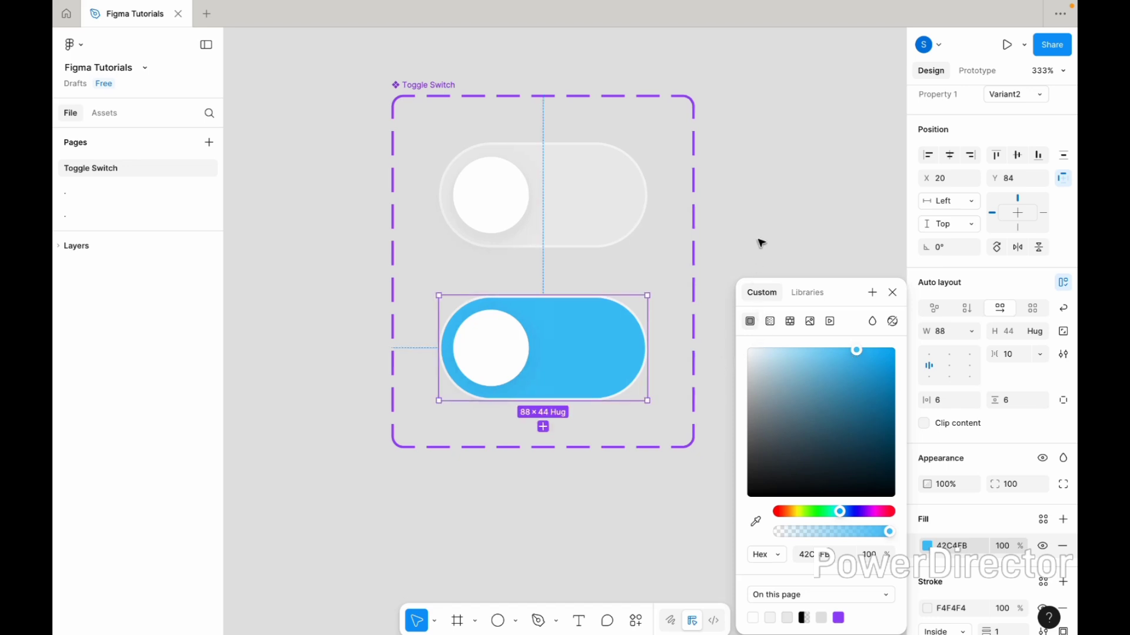
scroll(765, 253, "right", 3)
scroll(765, 253, "up", 2)
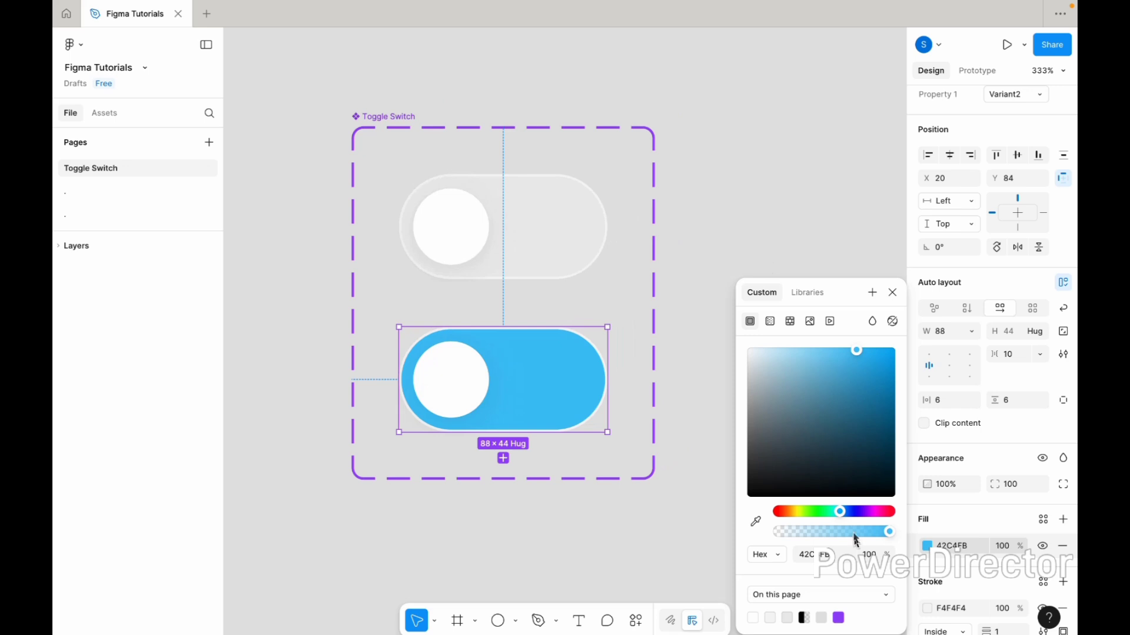
left_click(862, 511)
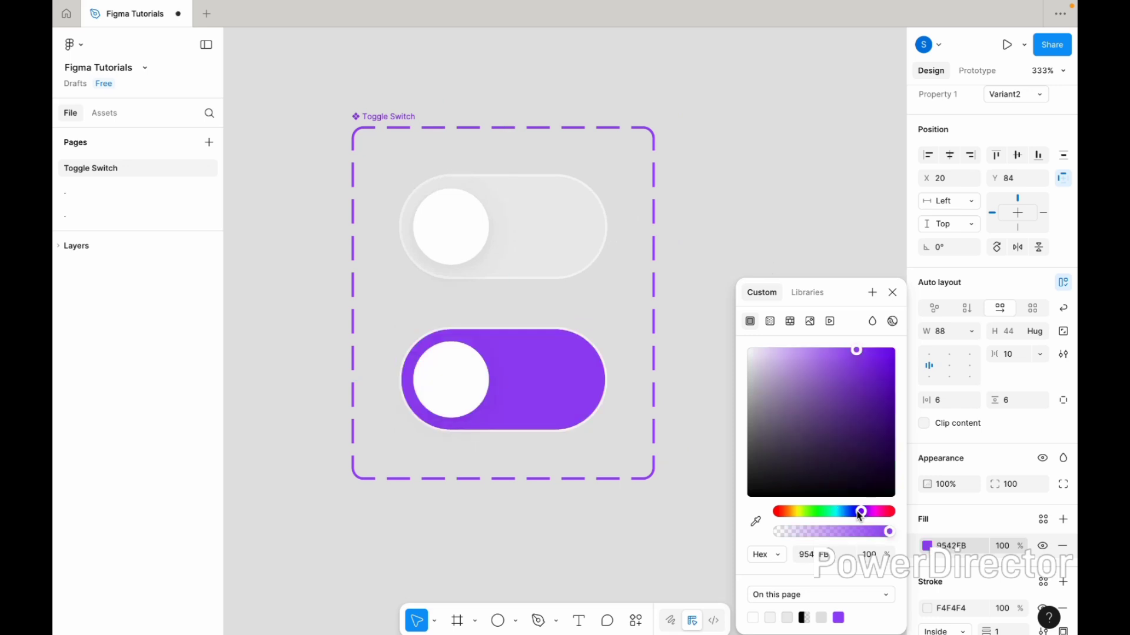
left_click(858, 512)
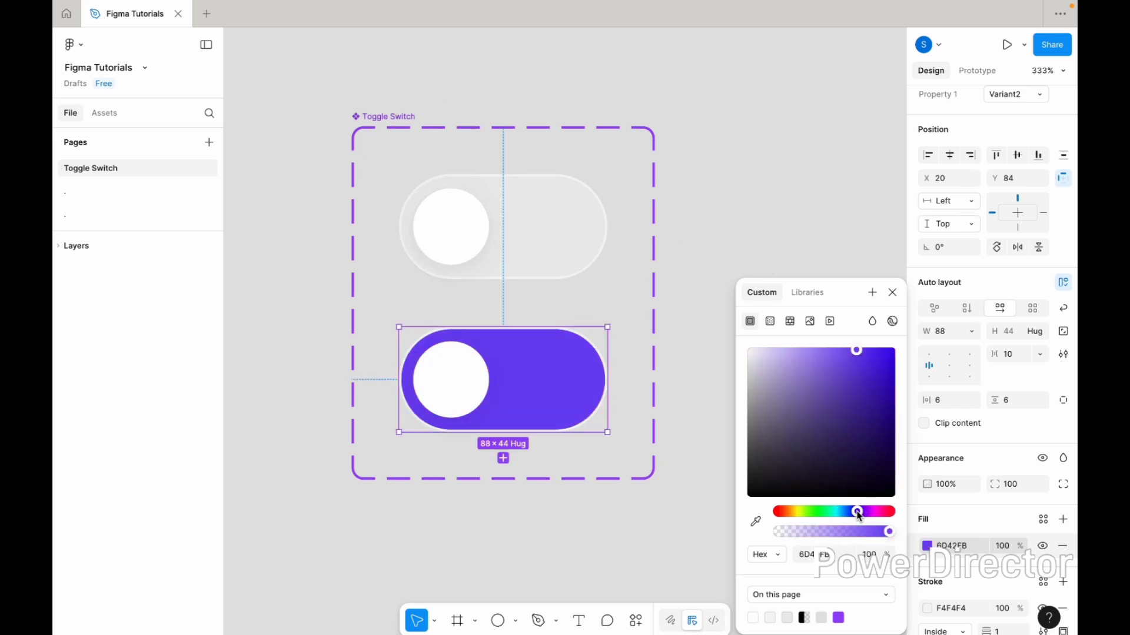
left_click(698, 459)
Align the second variant's contents to the right-centre so its knob sits on the right
left_click(502, 393)
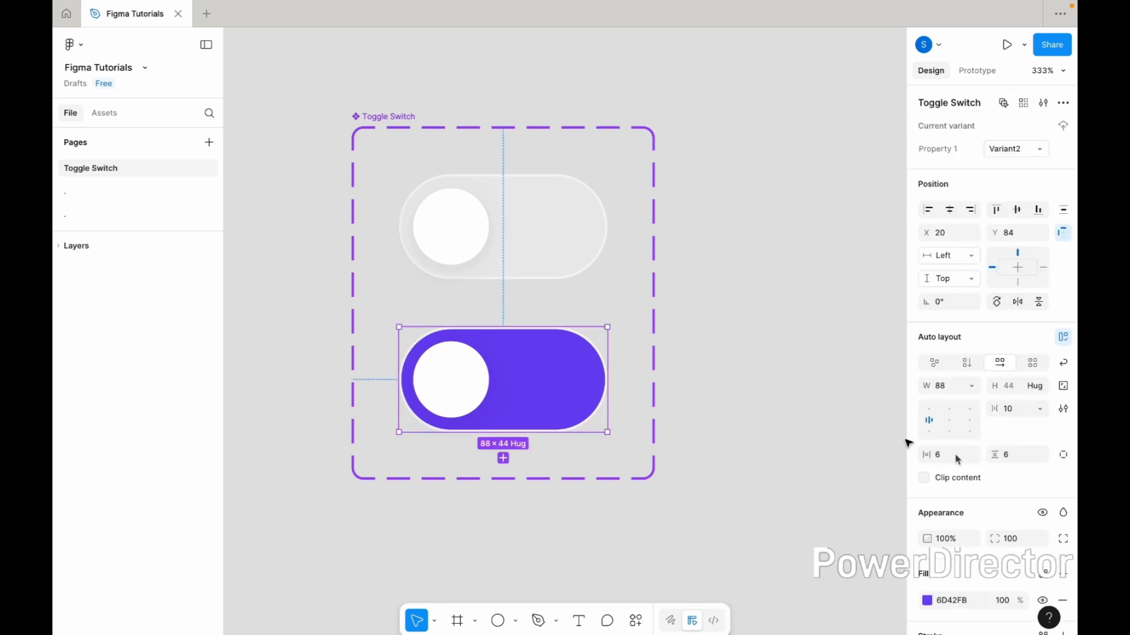
left_click(969, 421)
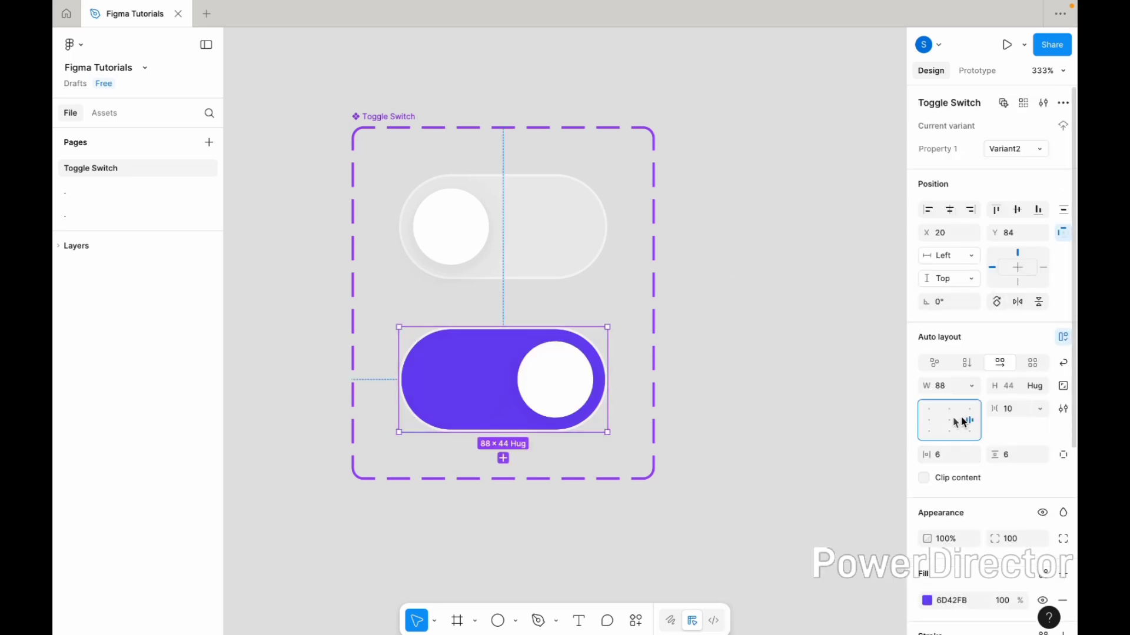
left_click(733, 372)
Rename the component's variant property to State
scroll(733, 372, "down", 3)
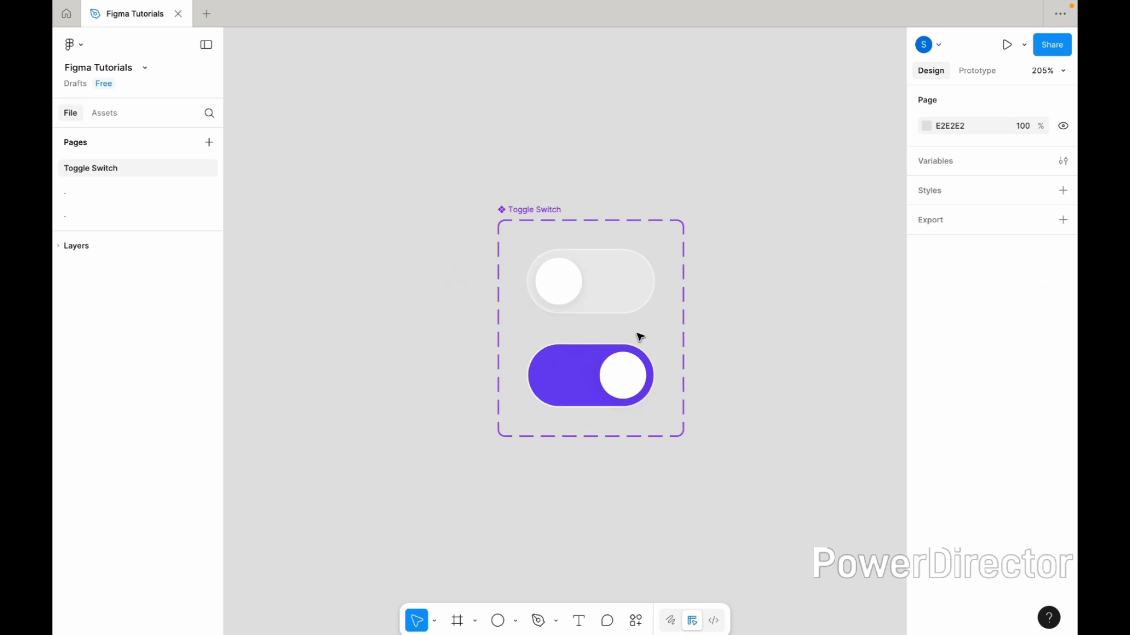
scroll(638, 335, "up", 2)
left_click(628, 274)
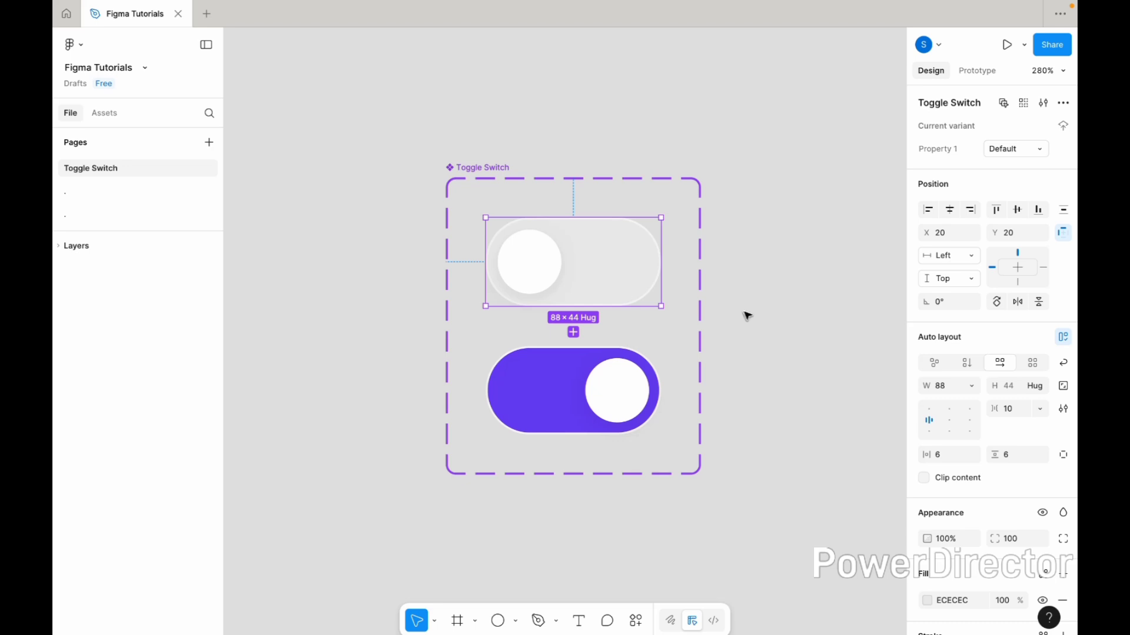
left_click(627, 367)
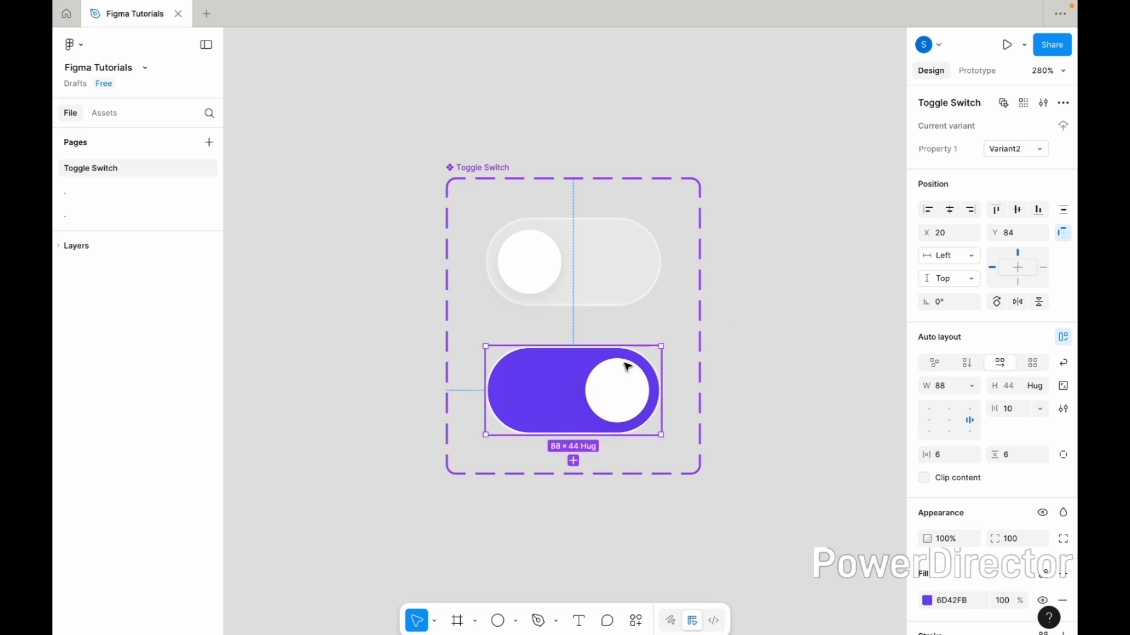
left_click(612, 285)
double_click(941, 150)
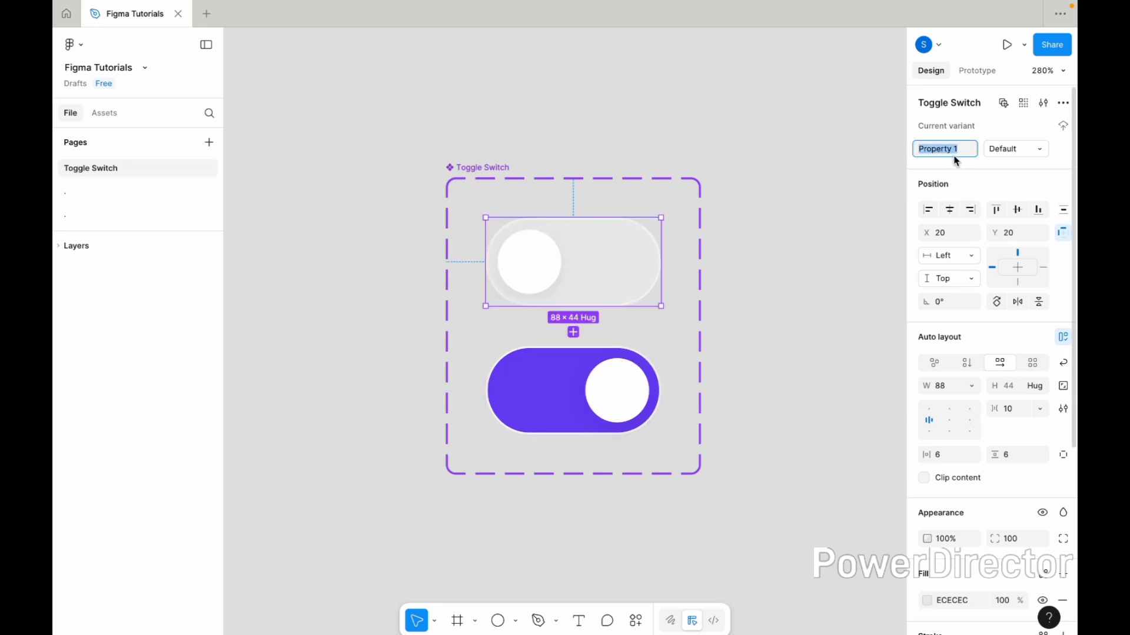
type("State")
key("Return")
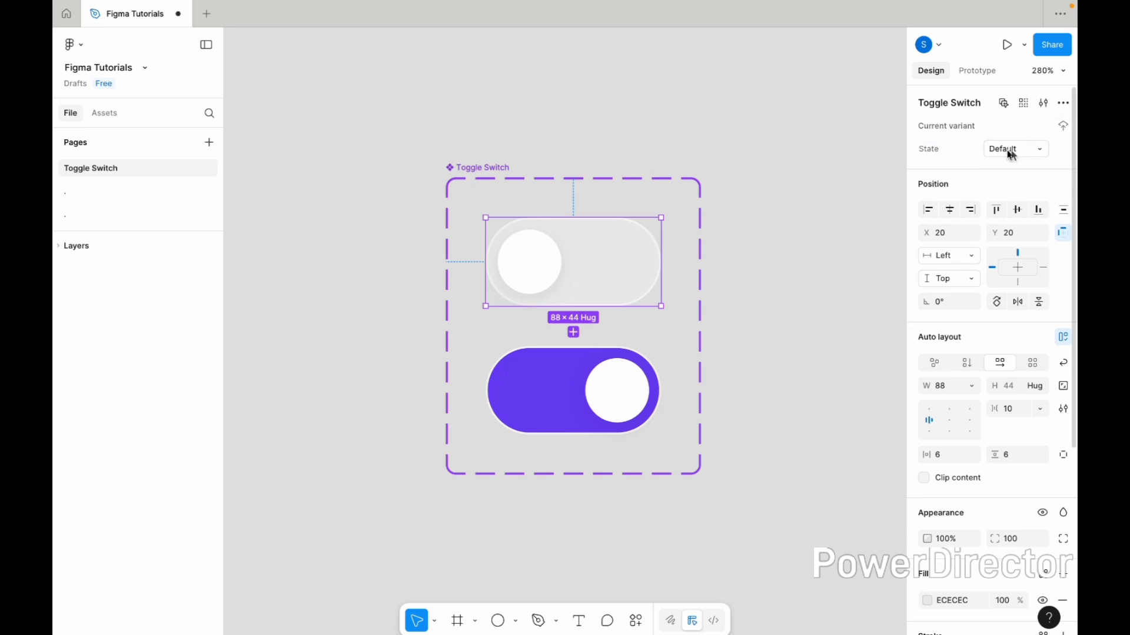
Rename the second variant's State value to Active
left_click(593, 388)
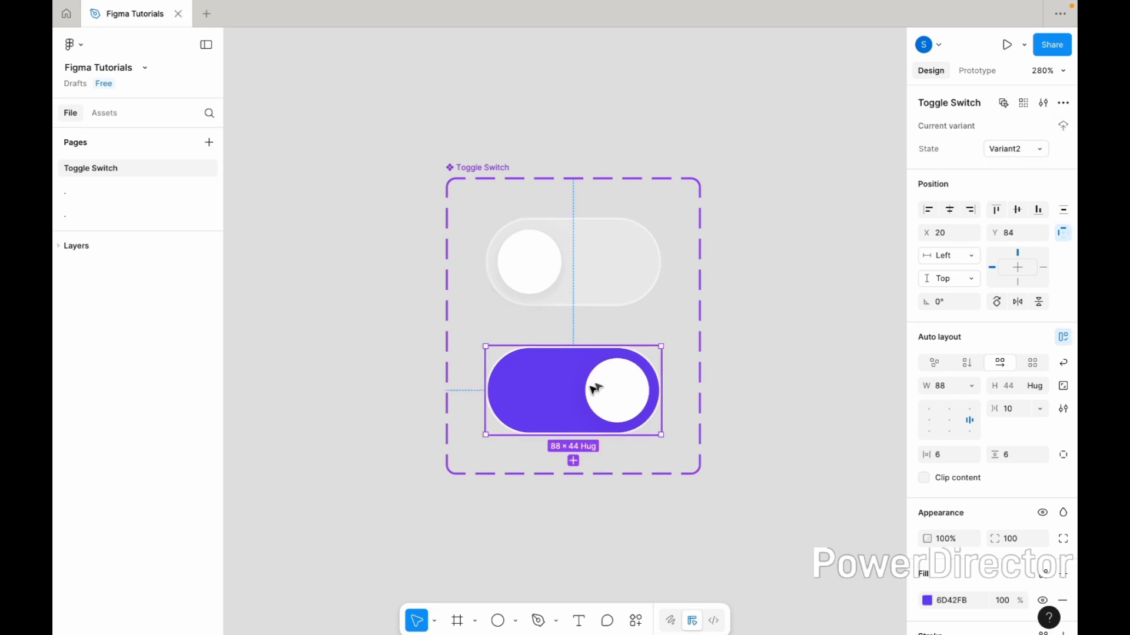
double_click(1003, 151)
type("Active")
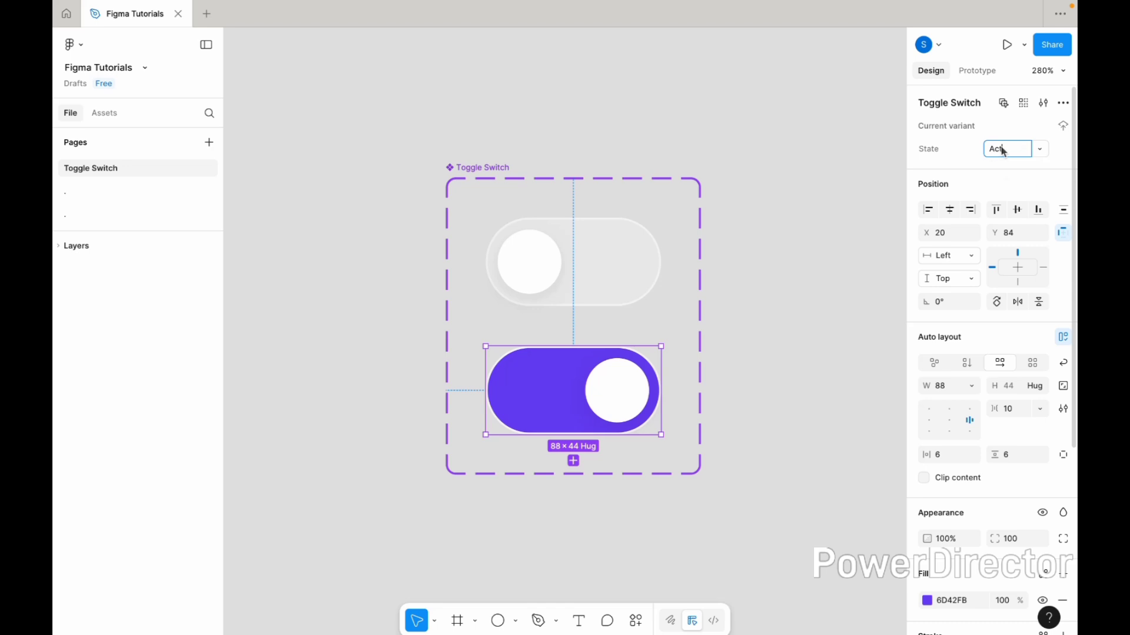
left_click(817, 207)
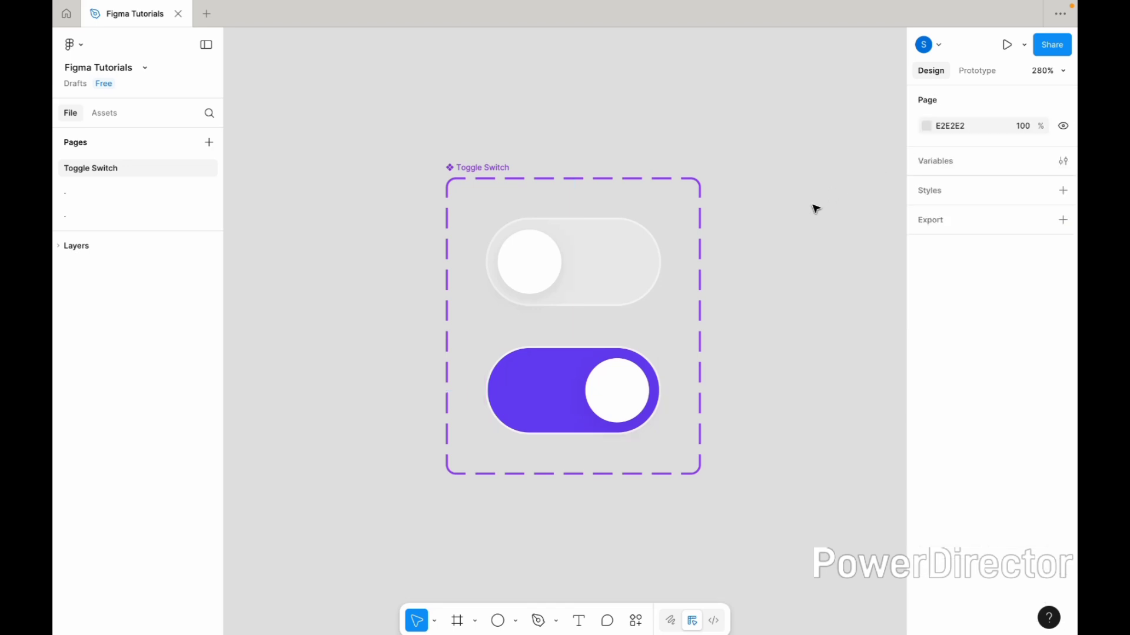
Add an on-click interaction from the Default variant changing to Active with Smart animate
left_click(621, 275)
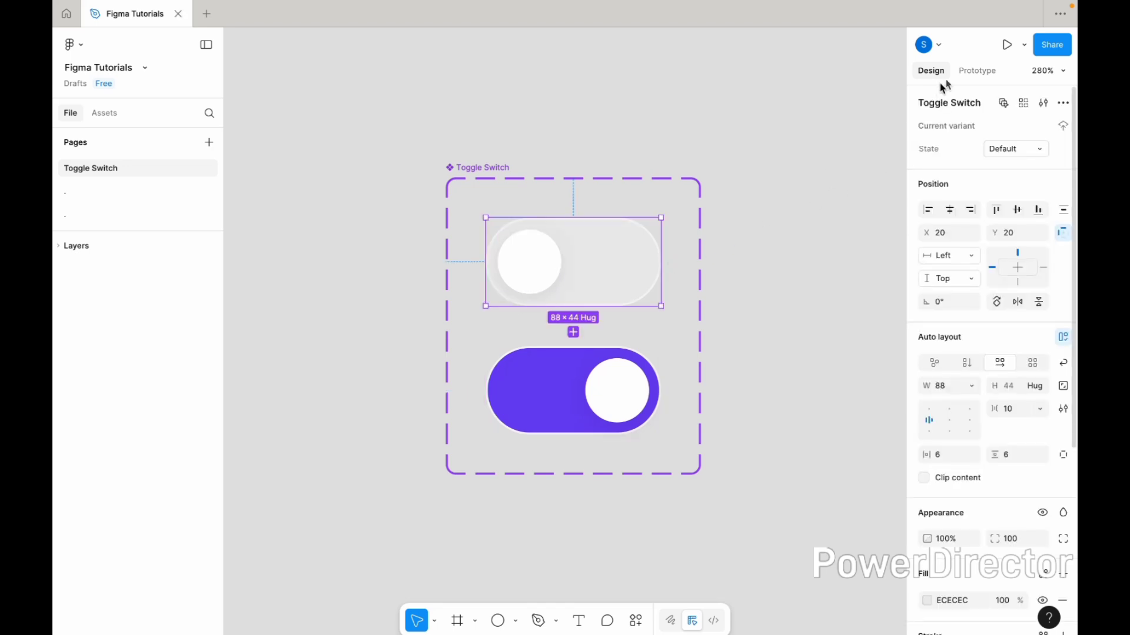
left_click(974, 72)
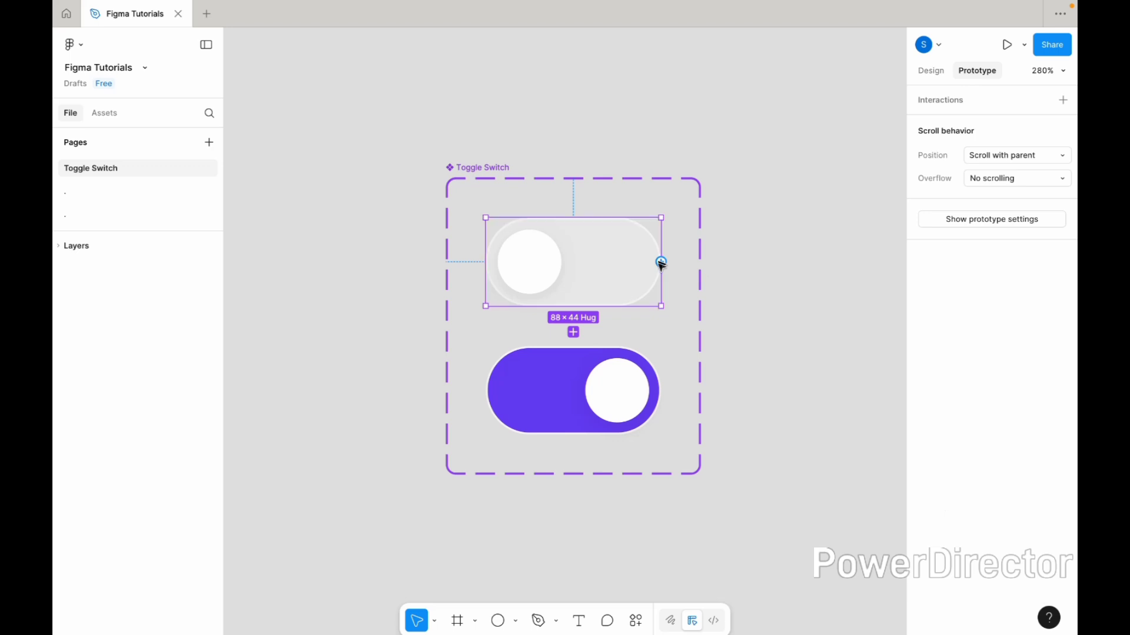
left_click_drag(661, 263, 604, 366)
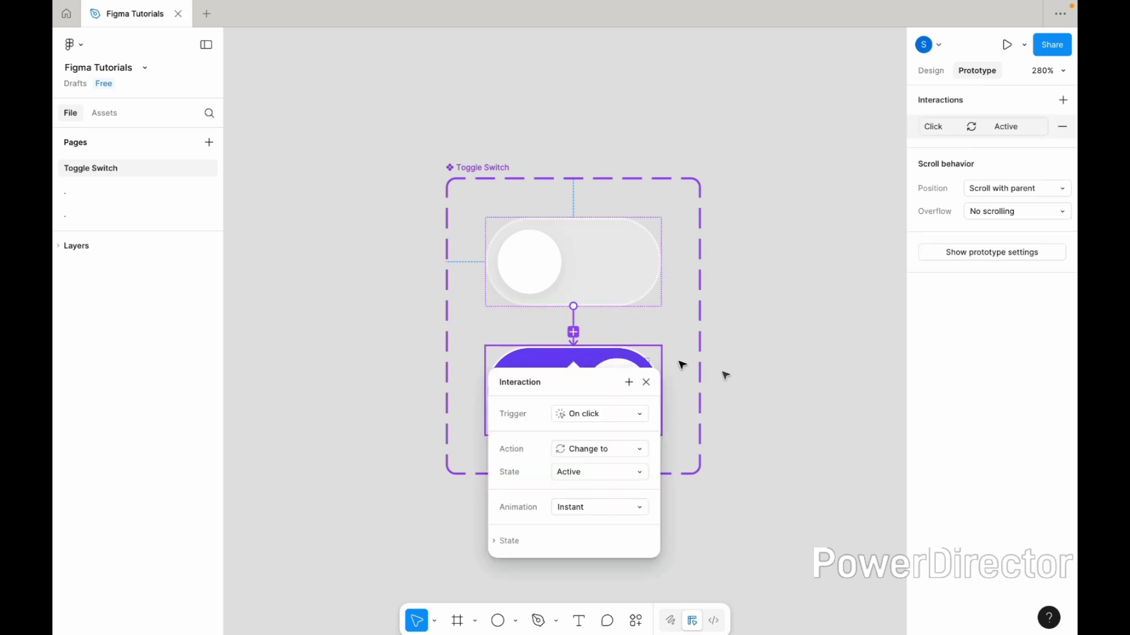
left_click(611, 509)
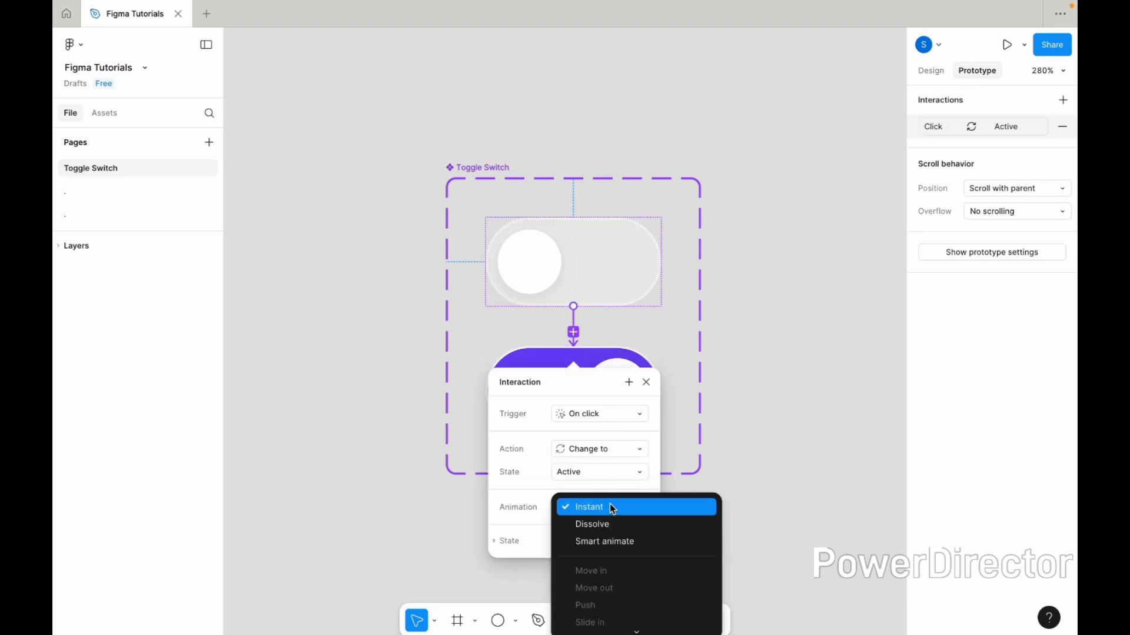
left_click(613, 539)
left_click(740, 441)
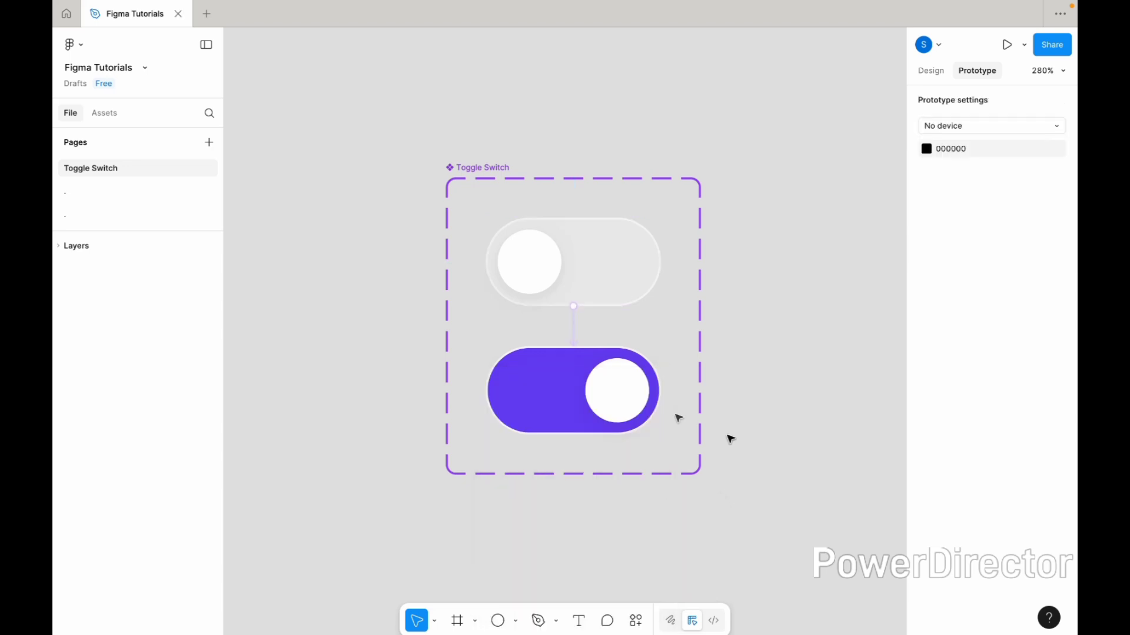
Add an on-click interaction from the Active variant changing back to Default with Smart animate
left_click(594, 377)
left_click_drag(585, 346, 586, 296)
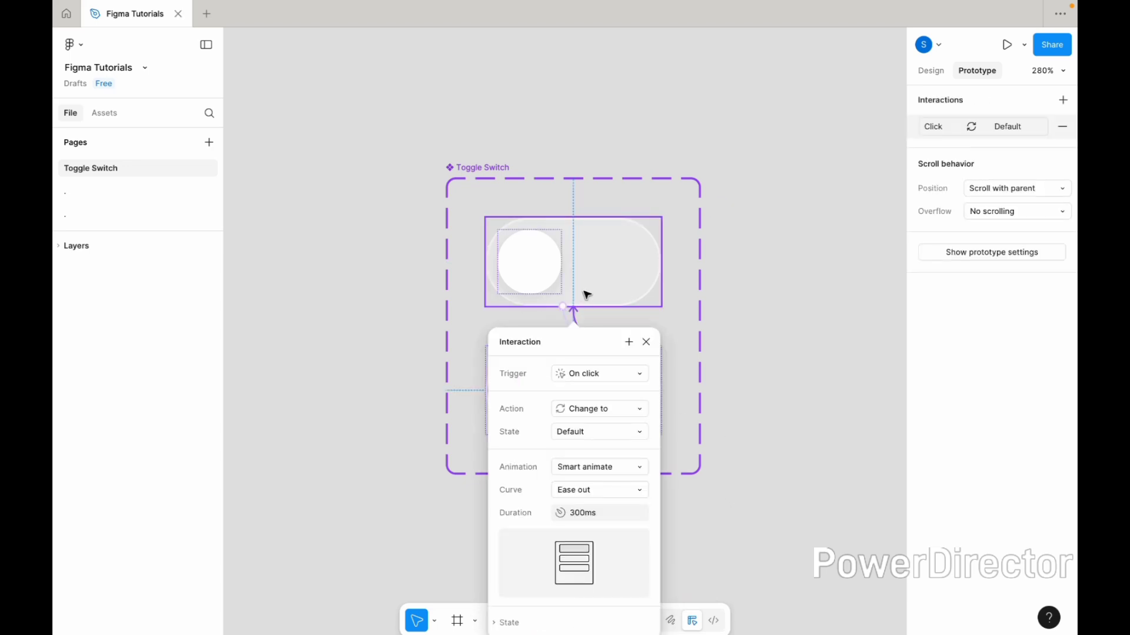
left_click(763, 389)
Add an iPhone 13 Pro Max frame beside the component and shorten its height to about 381
key("shift+1")
scroll(762, 390, "right", 2)
scroll(763, 390, "down", 3)
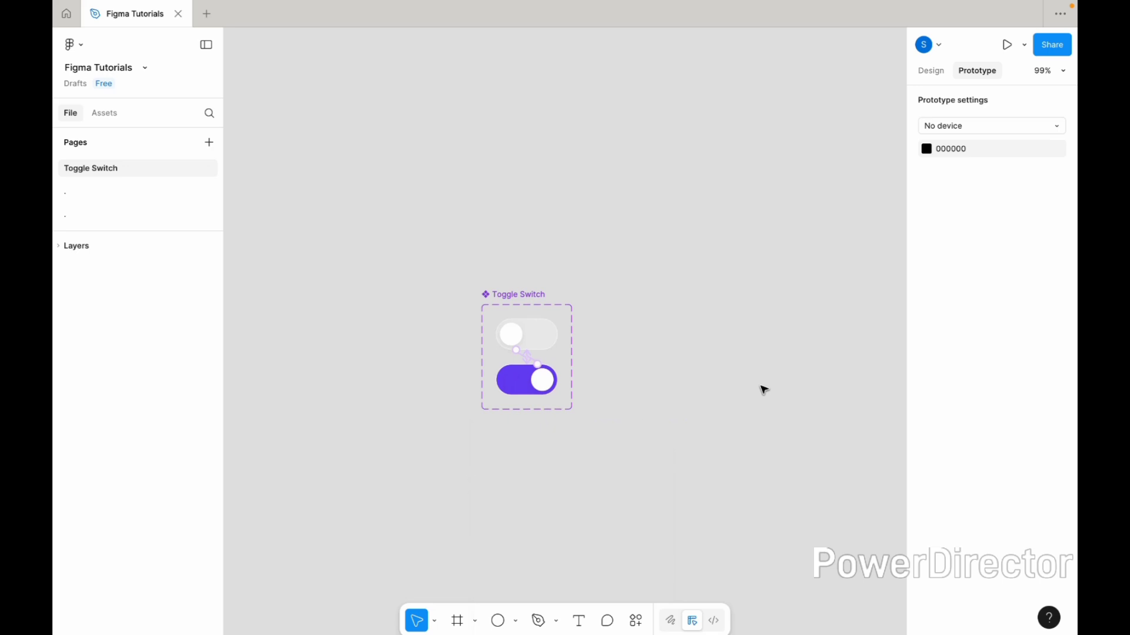
left_click(457, 625)
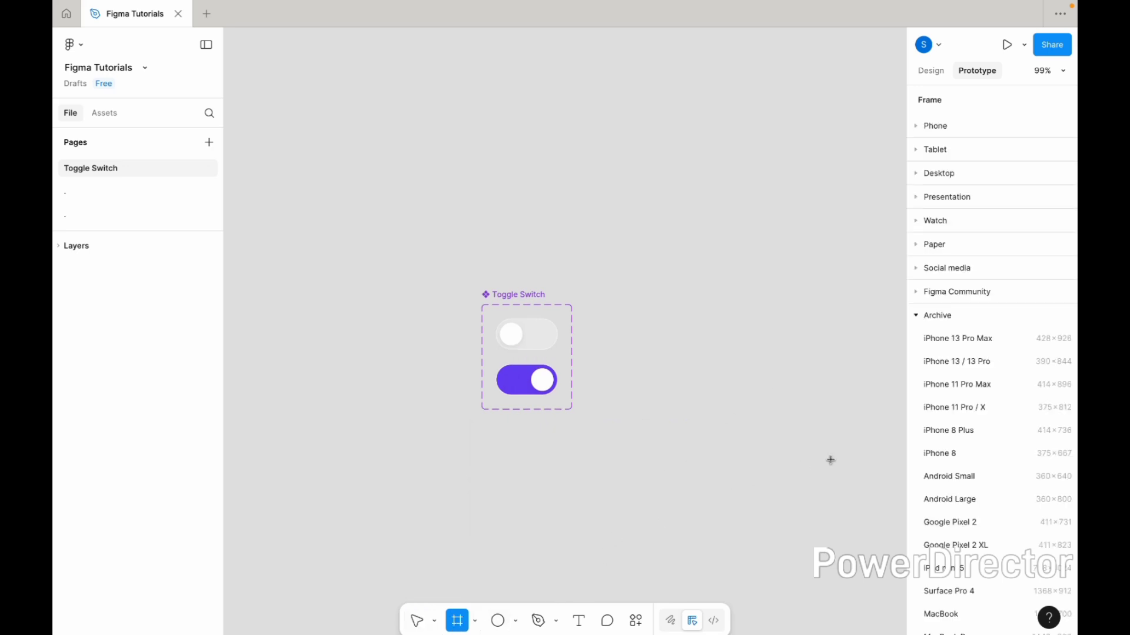
left_click(962, 340)
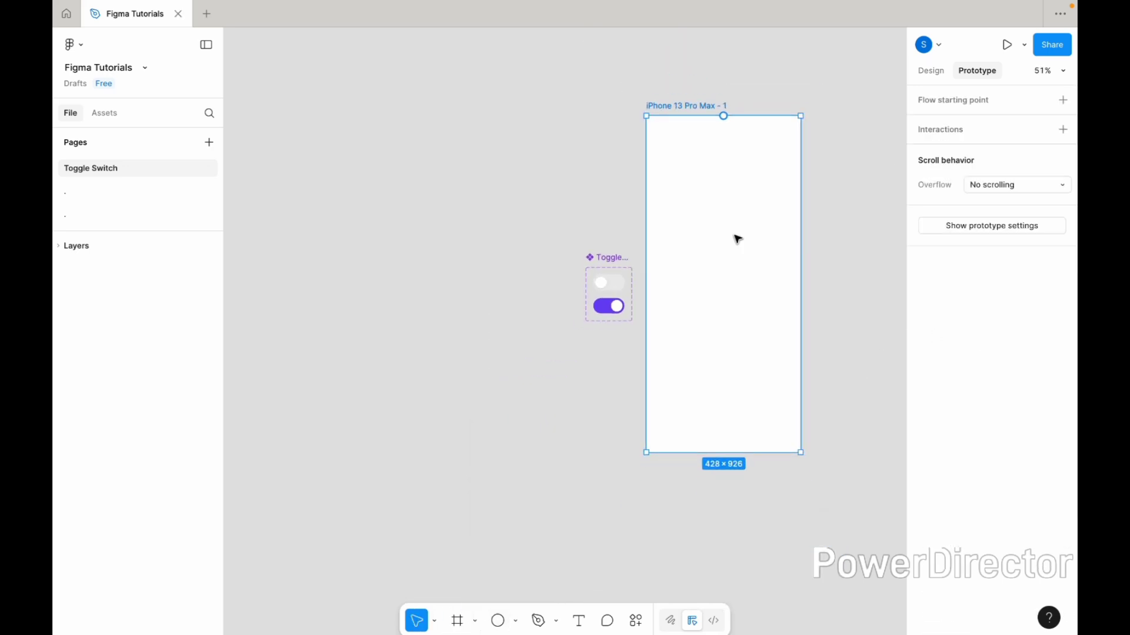
scroll(739, 239, "right", 3)
left_click_drag(605, 110, 616, 208)
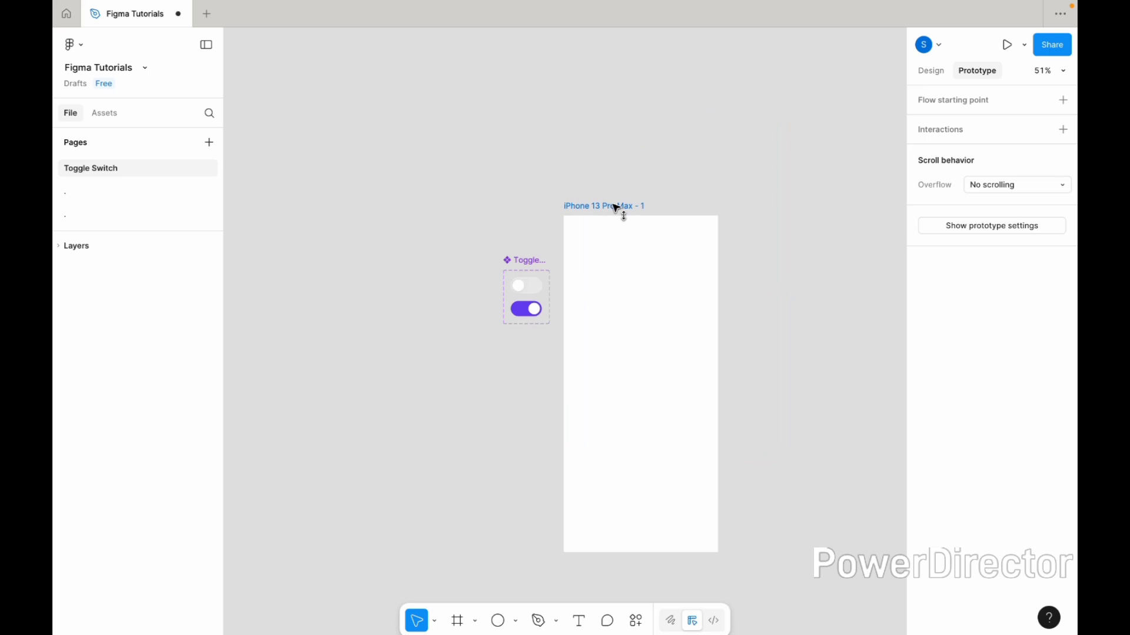
left_click_drag(611, 552, 595, 356)
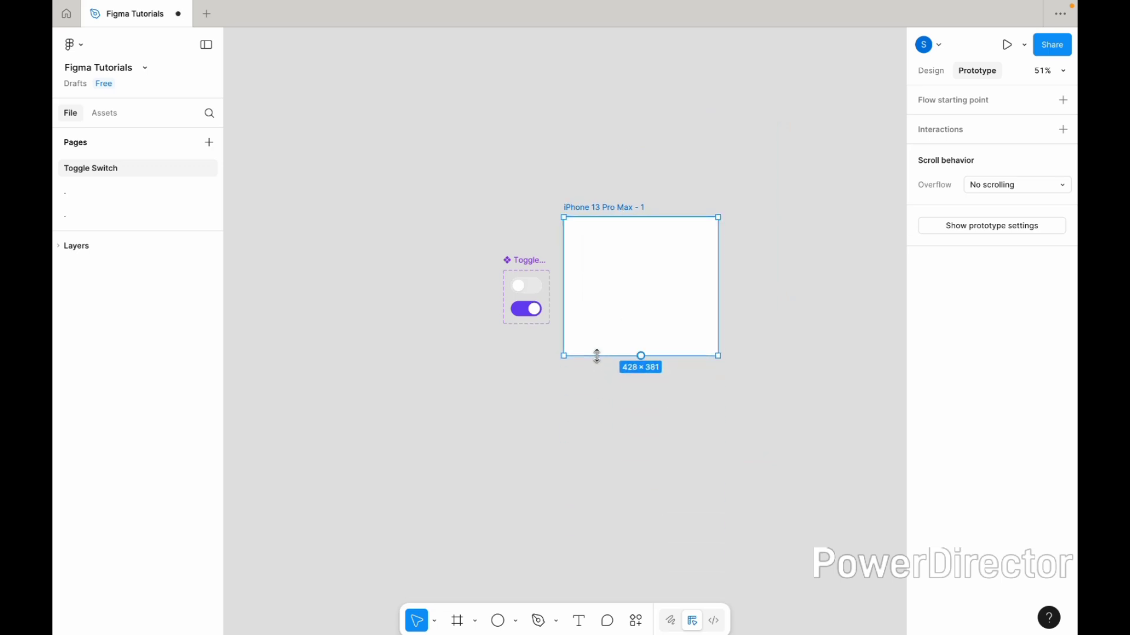
Paste a Default toggle instance into the phone frame and centre it horizontally and vertically
left_click(931, 71)
scroll(613, 257, "up", 3)
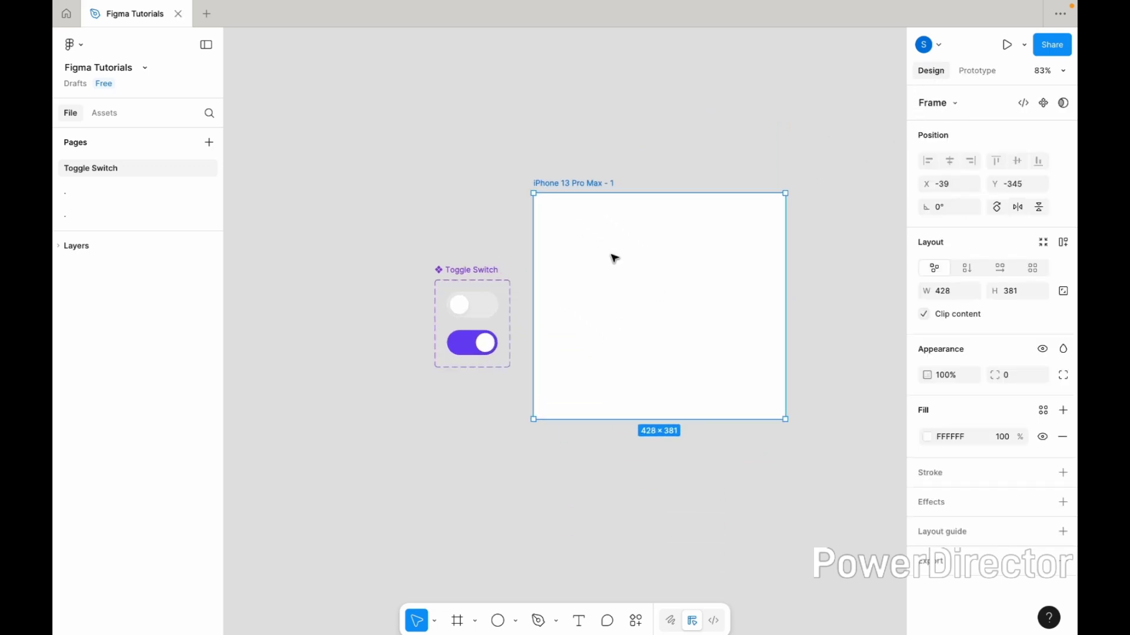
left_click(472, 319)
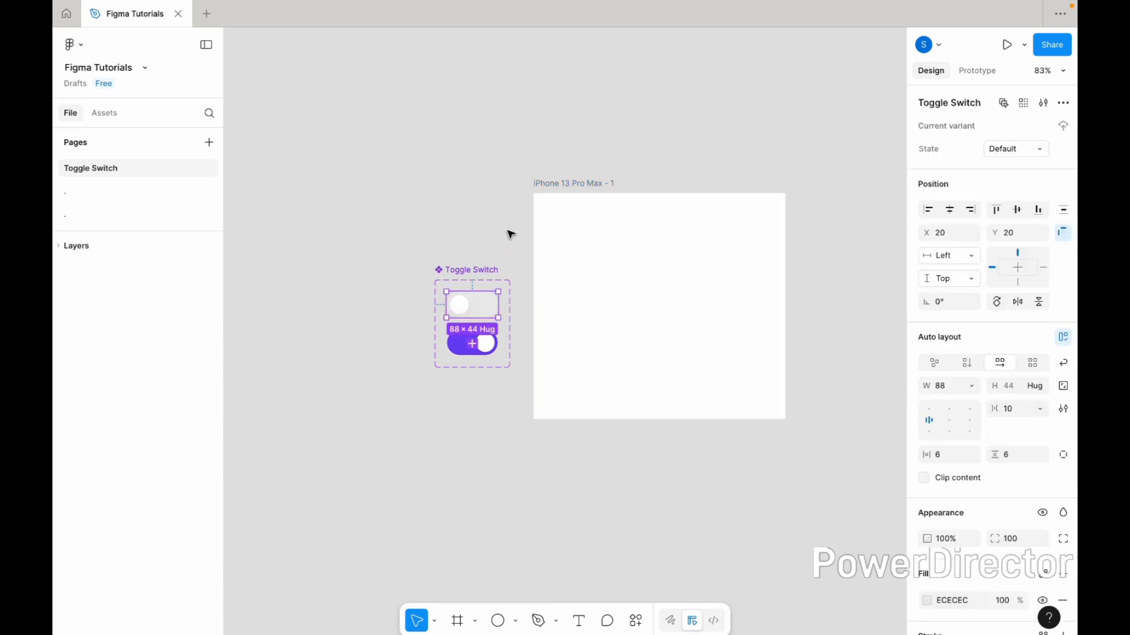
left_click(511, 235)
left_click(580, 195)
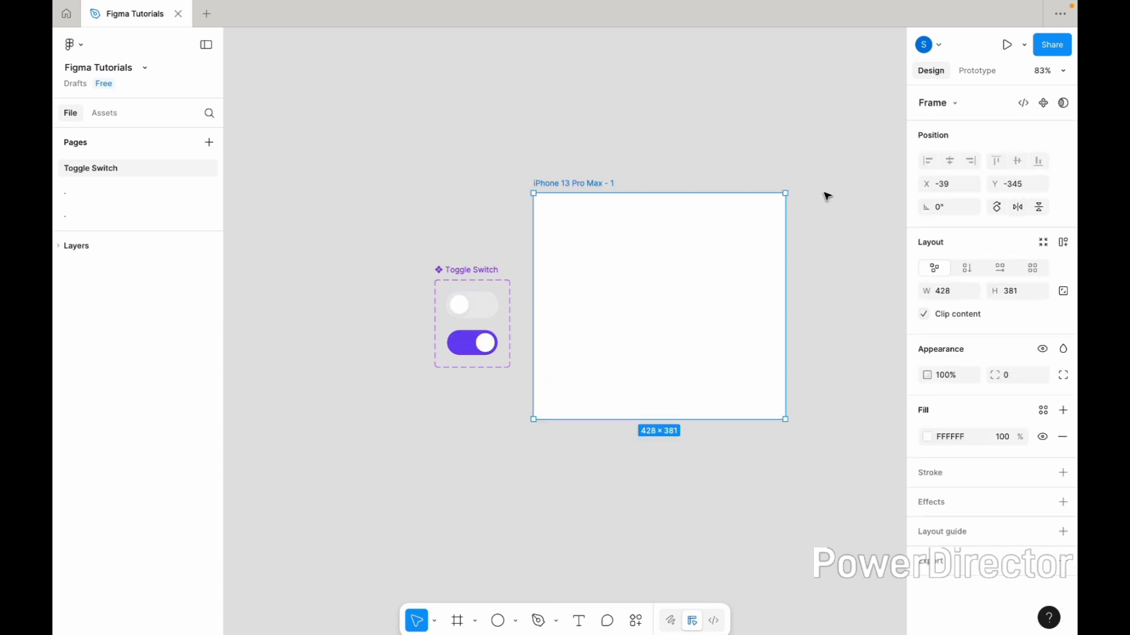
key("ctrl+v")
left_click(950, 201)
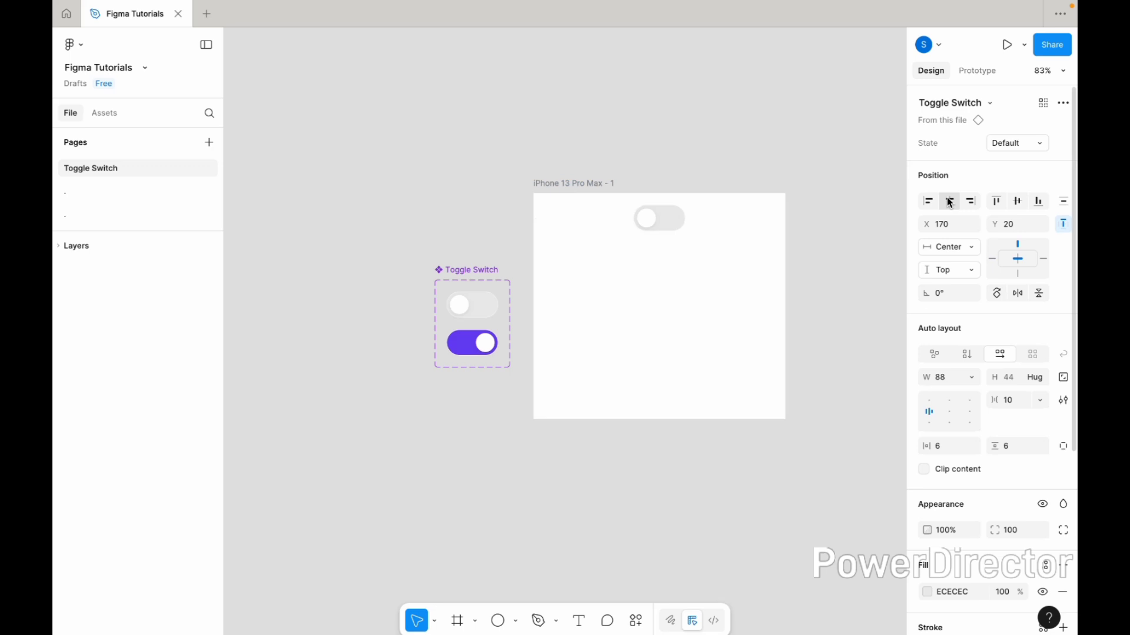
left_click(1021, 206)
scroll(693, 266, "up", 3)
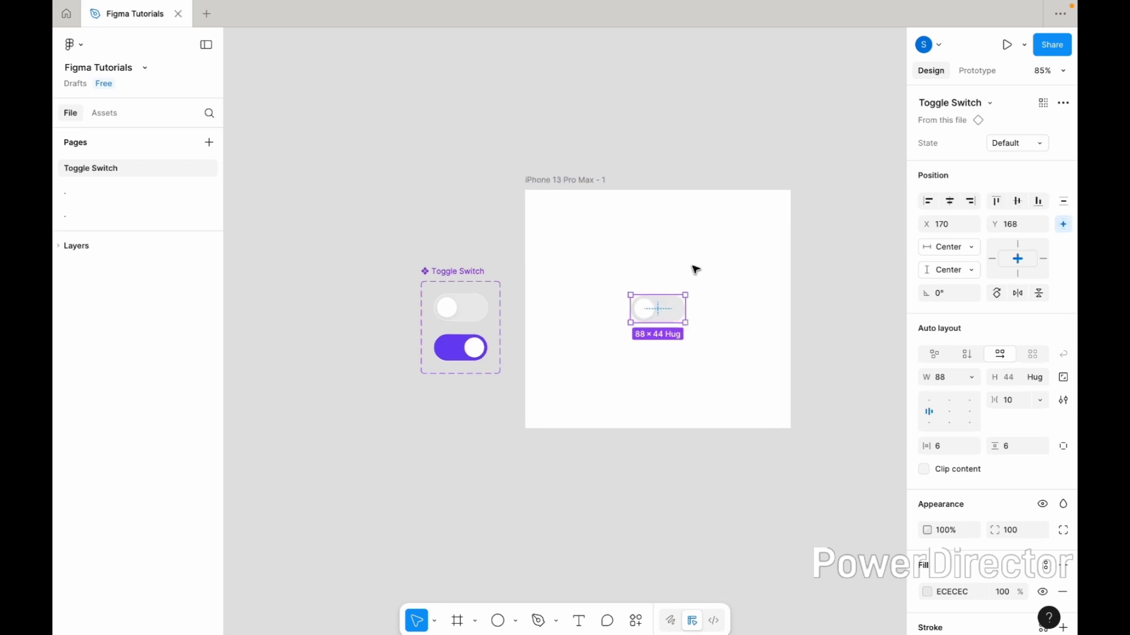
Present the phone frame as a prototype and set the view scaling to Fill screen
left_click(650, 145)
left_click(521, 158)
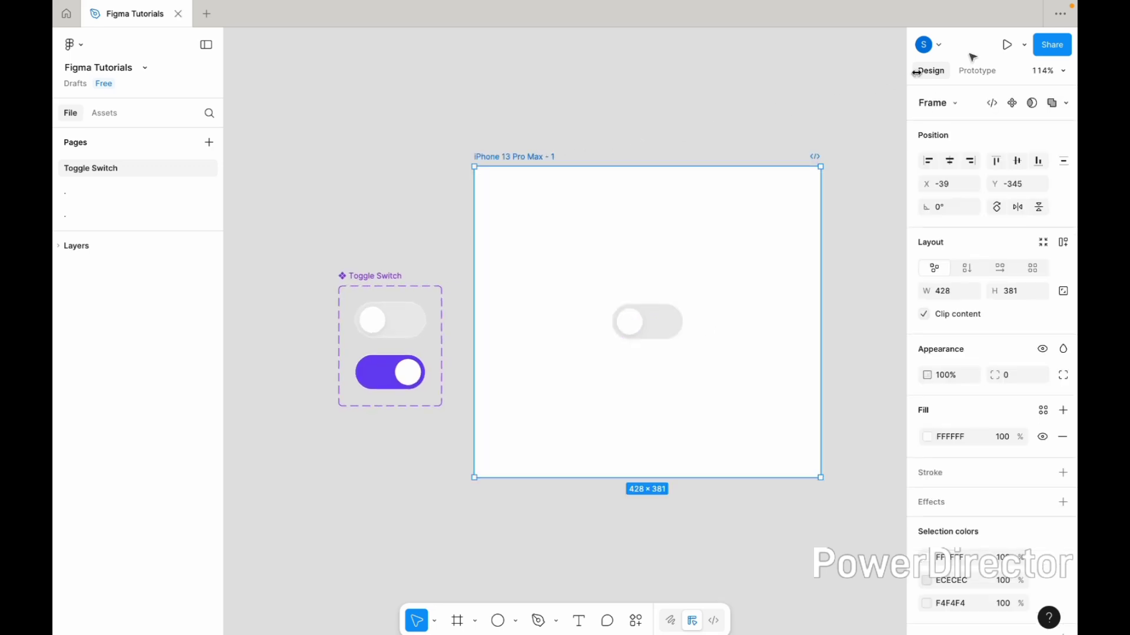
left_click(1008, 45)
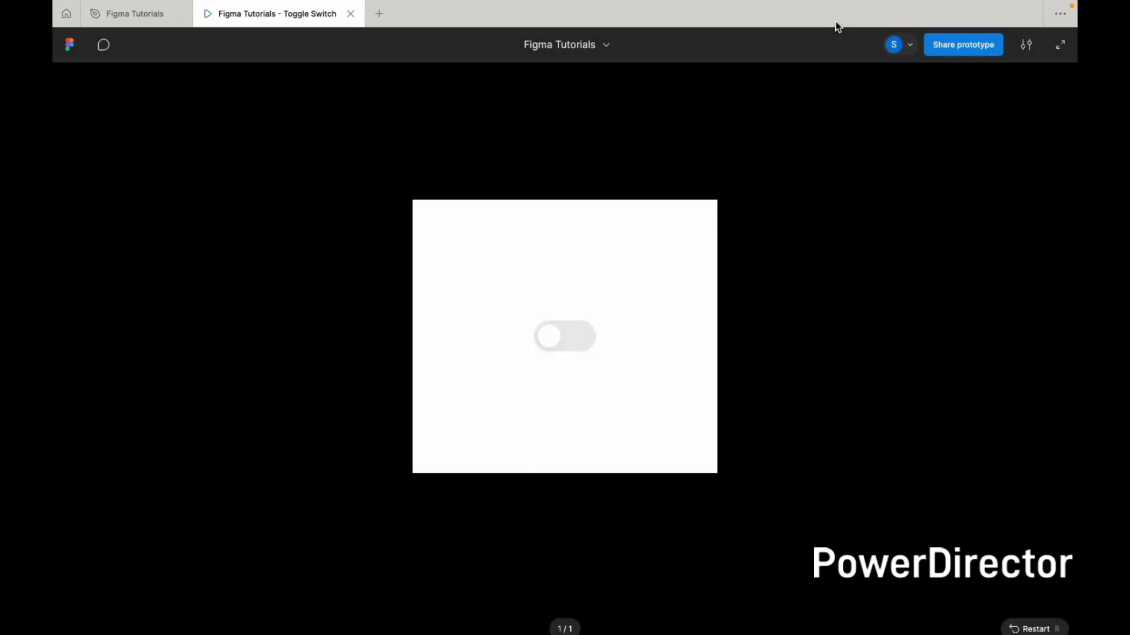
left_click(1029, 50)
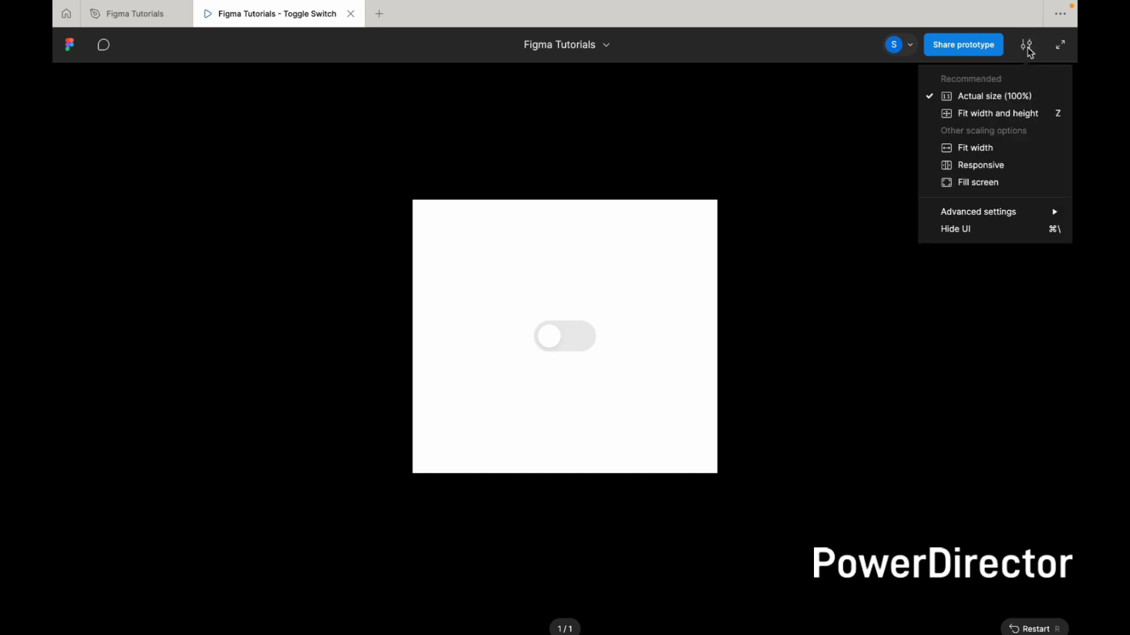
left_click(1007, 184)
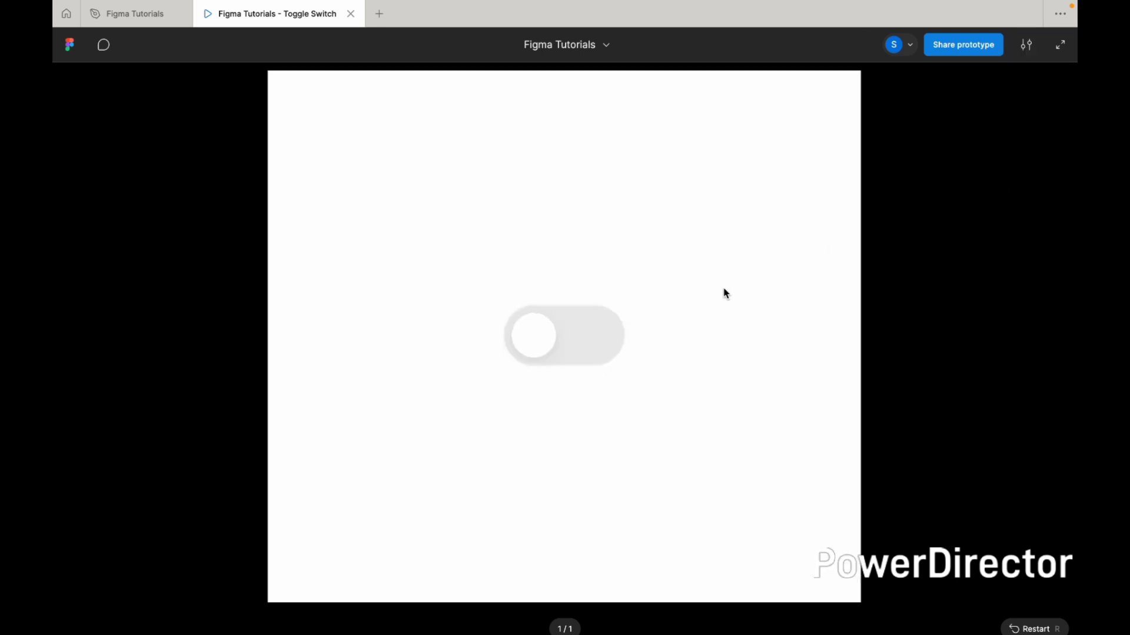
Test switching the toggle on and off in the prototype and return to the design file
left_click(595, 339)
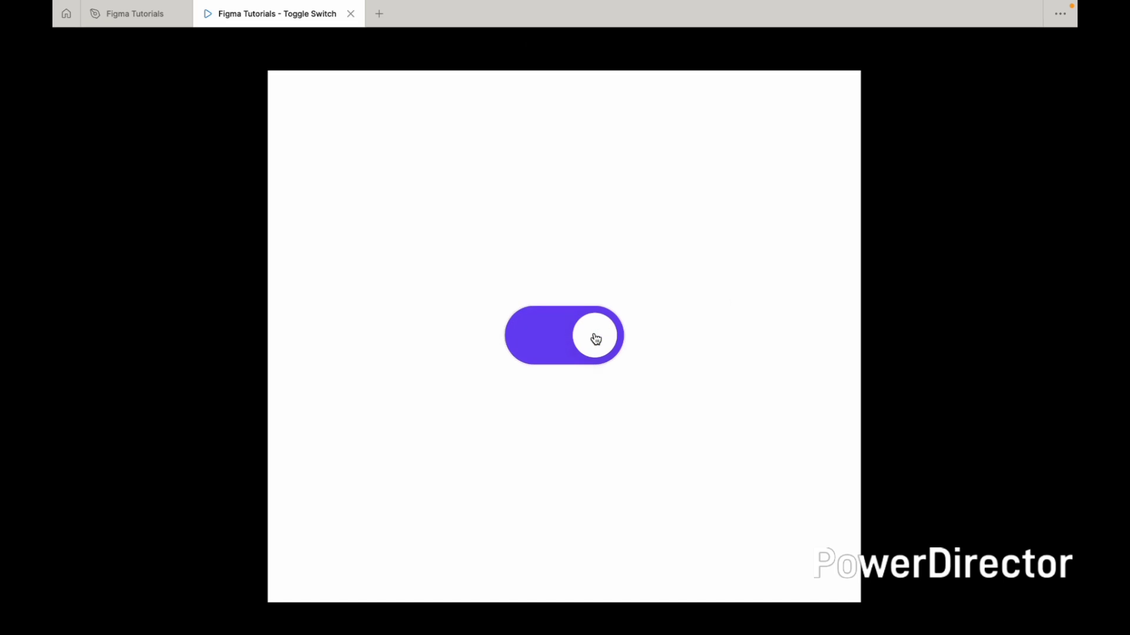
left_click(537, 342)
left_click(539, 343)
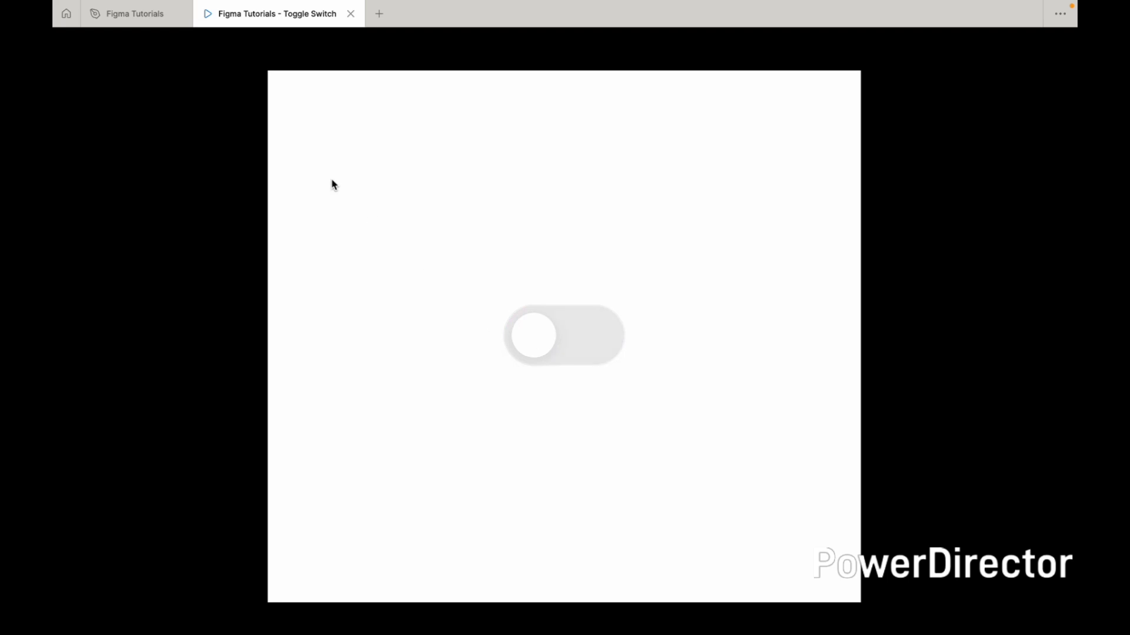
left_click(136, 19)
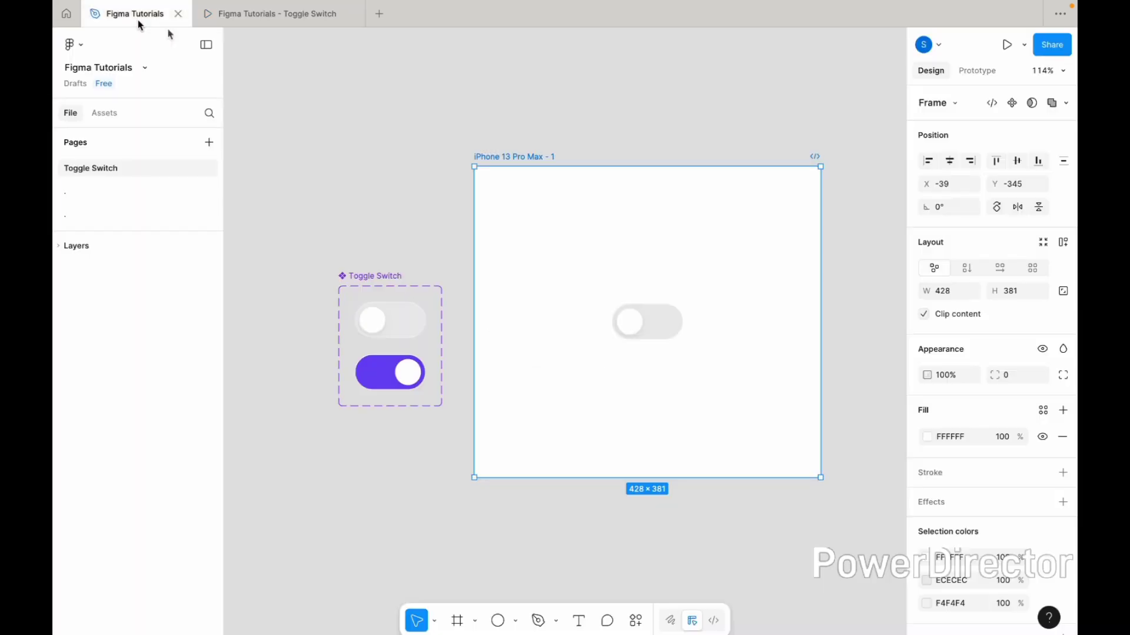